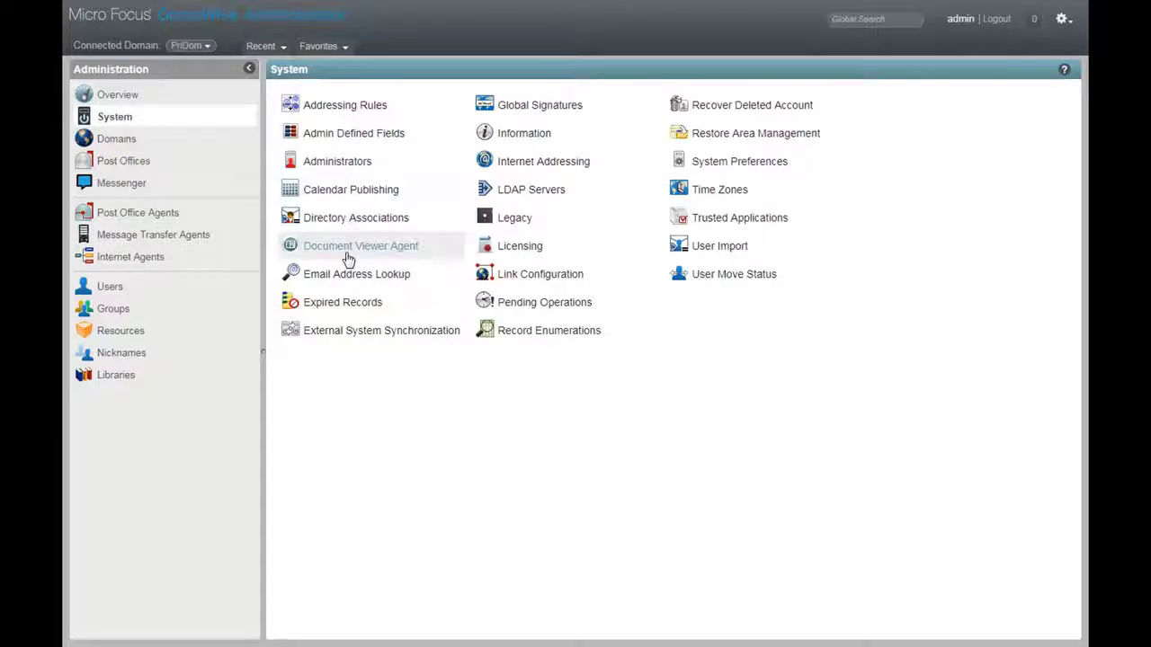
Step: Review the address and port settings of the existing po1-dva document viewer agent, and return to the system page
{"action": "left_click", "coordinate": [349, 255]}
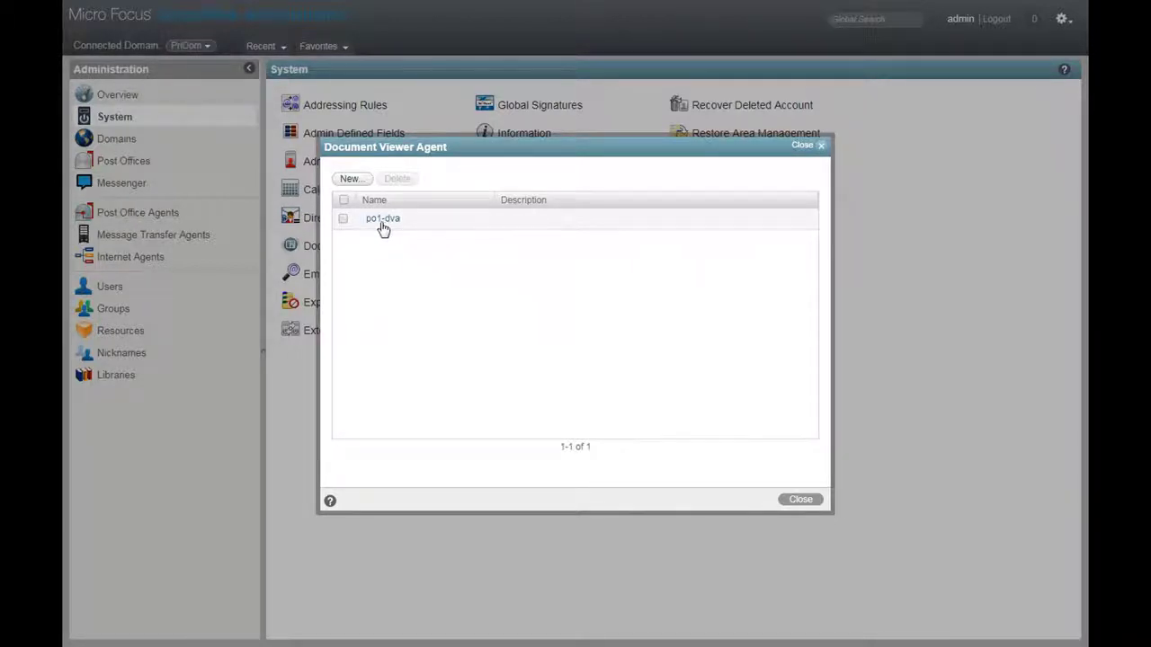
{"action": "left_click", "coordinate": [382, 219]}
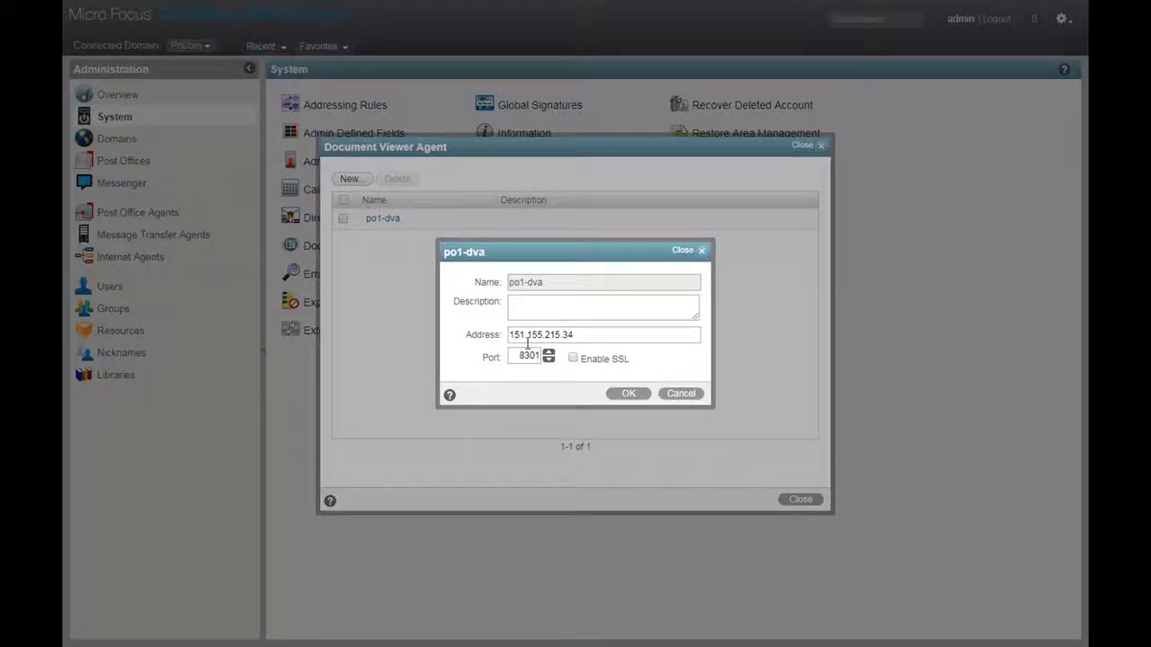
{"action": "left_click", "coordinate": [629, 393]}
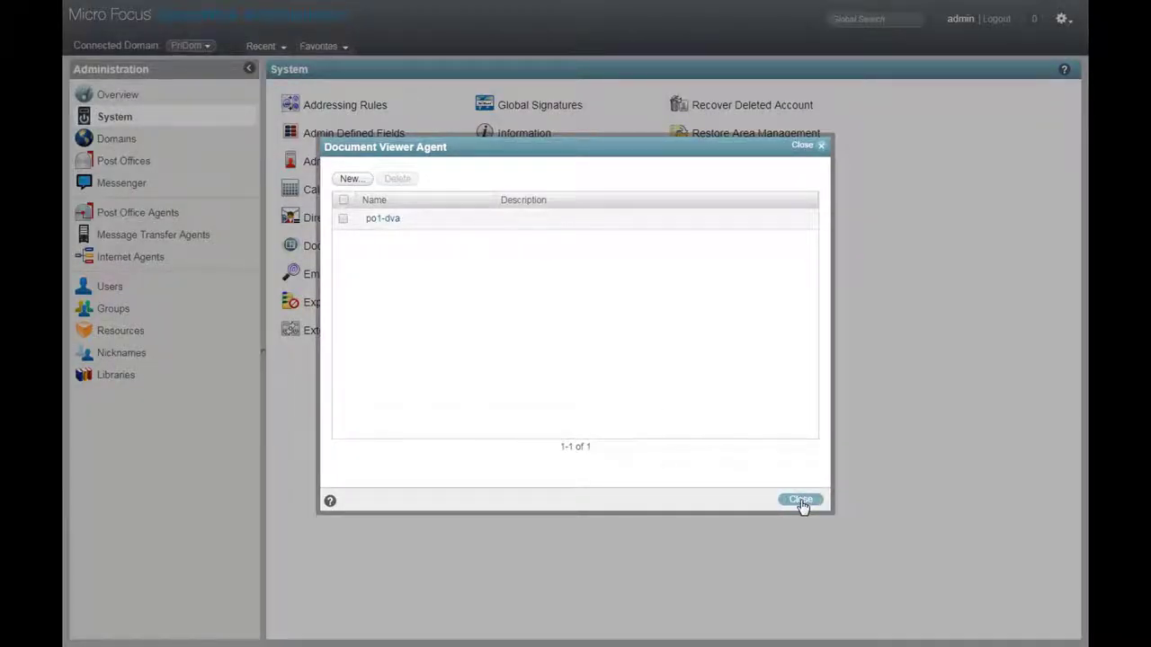
{"action": "left_click", "coordinate": [800, 500]}
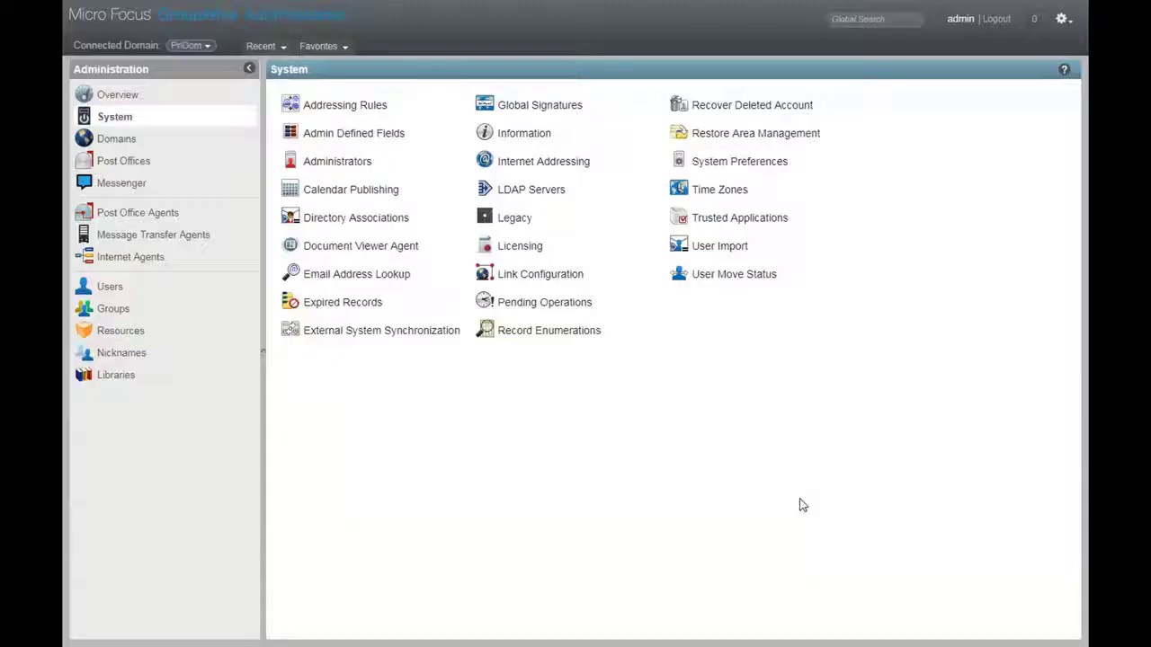
Step: Look at the post office agent of po1 and the objects of the DR domain, and return to the system overview
{"action": "left_click", "coordinate": [136, 216]}
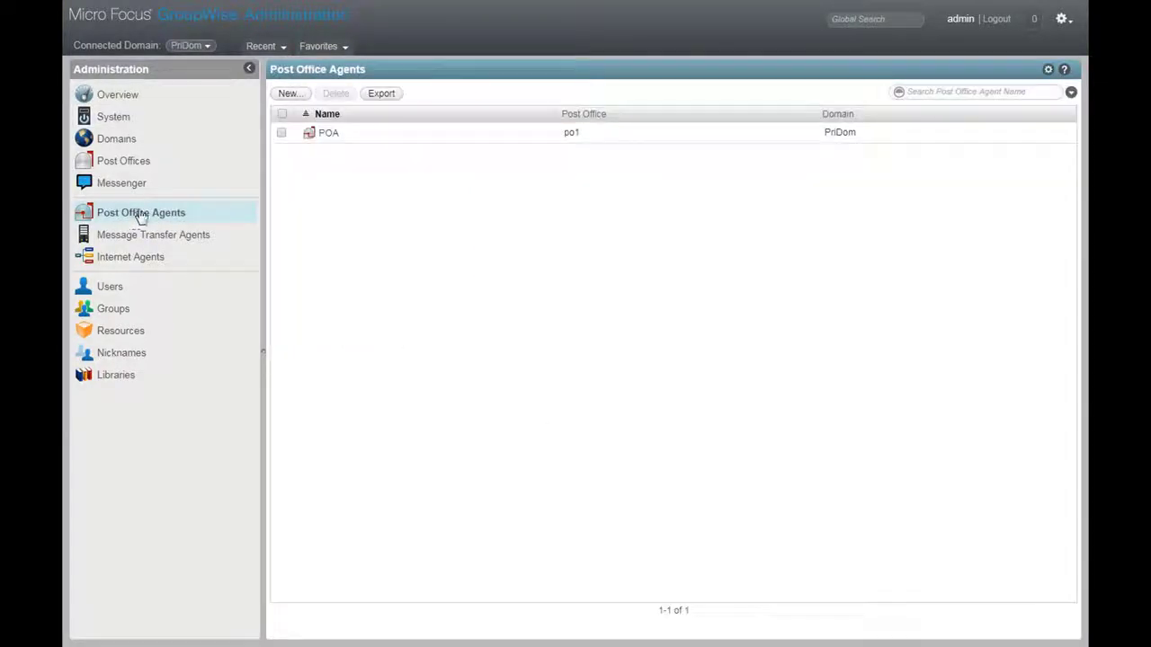
{"action": "left_click", "coordinate": [329, 135]}
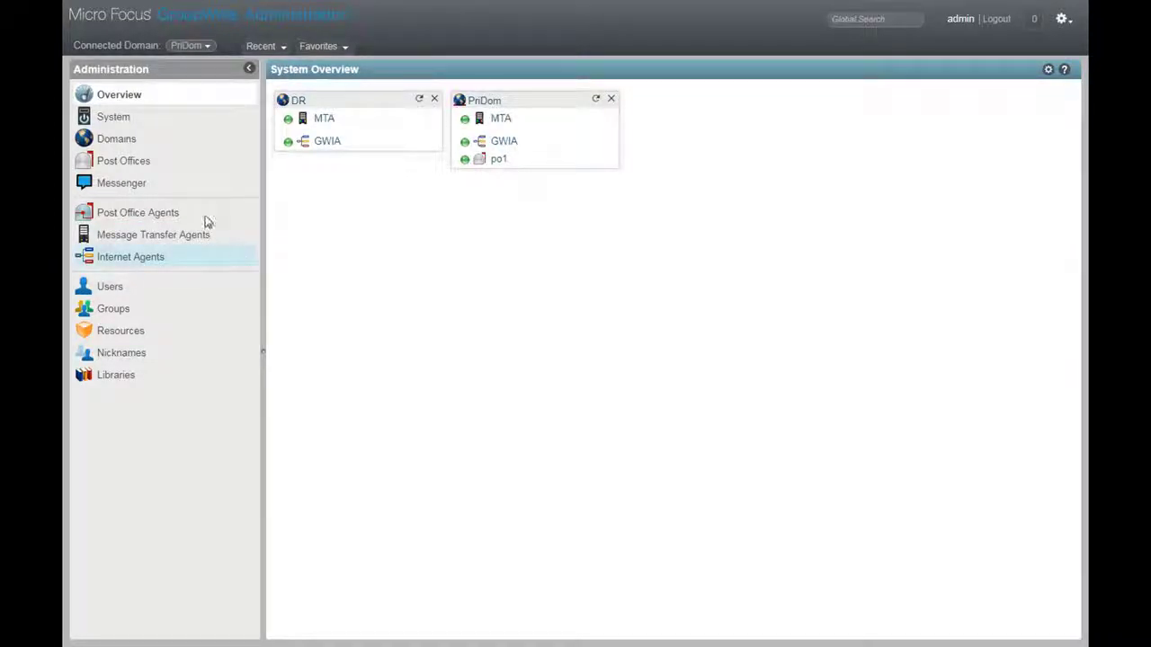
{"action": "left_click", "coordinate": [234, 101]}
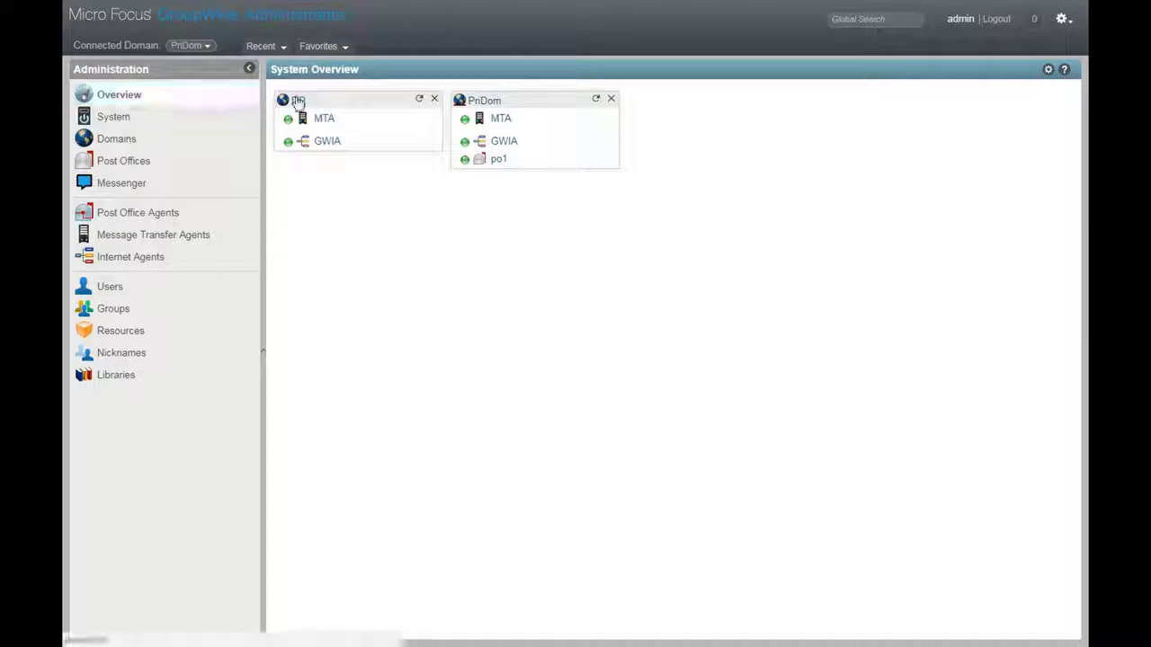
{"action": "left_click", "coordinate": [320, 104]}
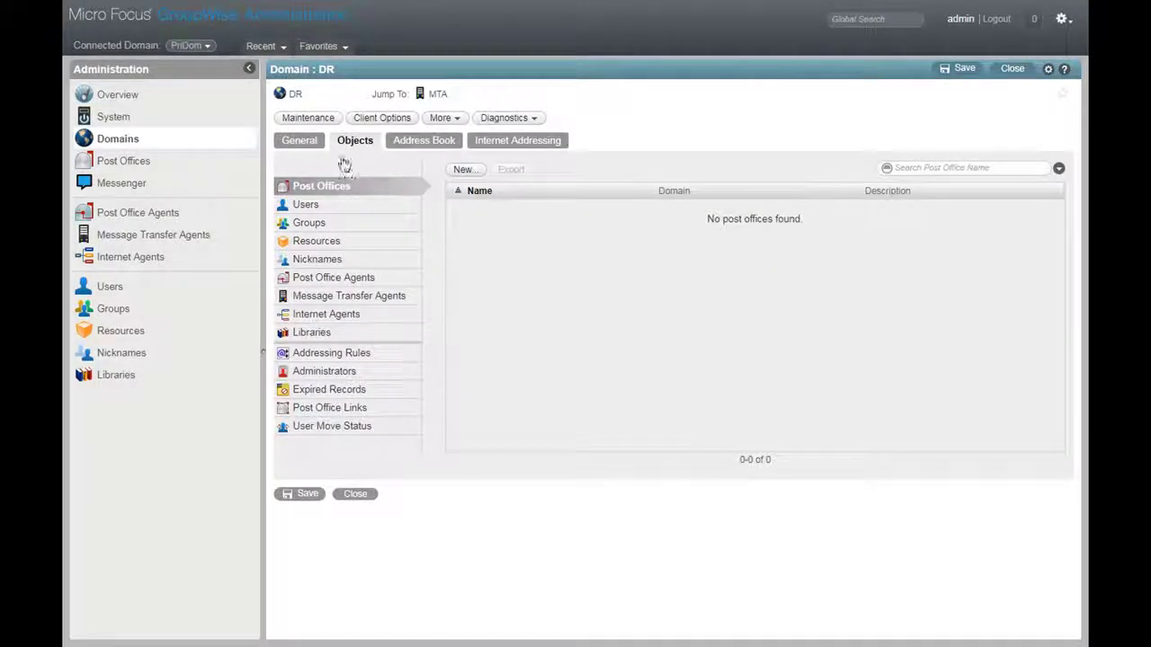
{"action": "left_click", "coordinate": [118, 101]}
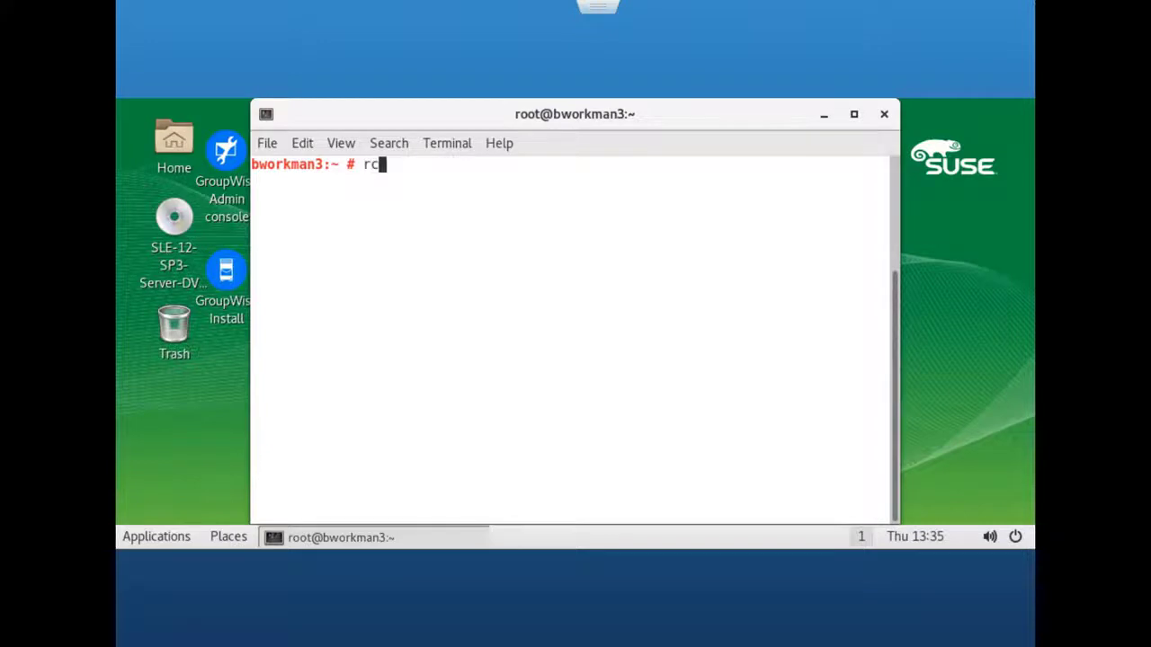
Step: In the bworkman3 server terminal, check the agents with "rcgrpwise status" and list the configured services with "gwsc -l"
{"action": "type", "text": "grpwise status"}
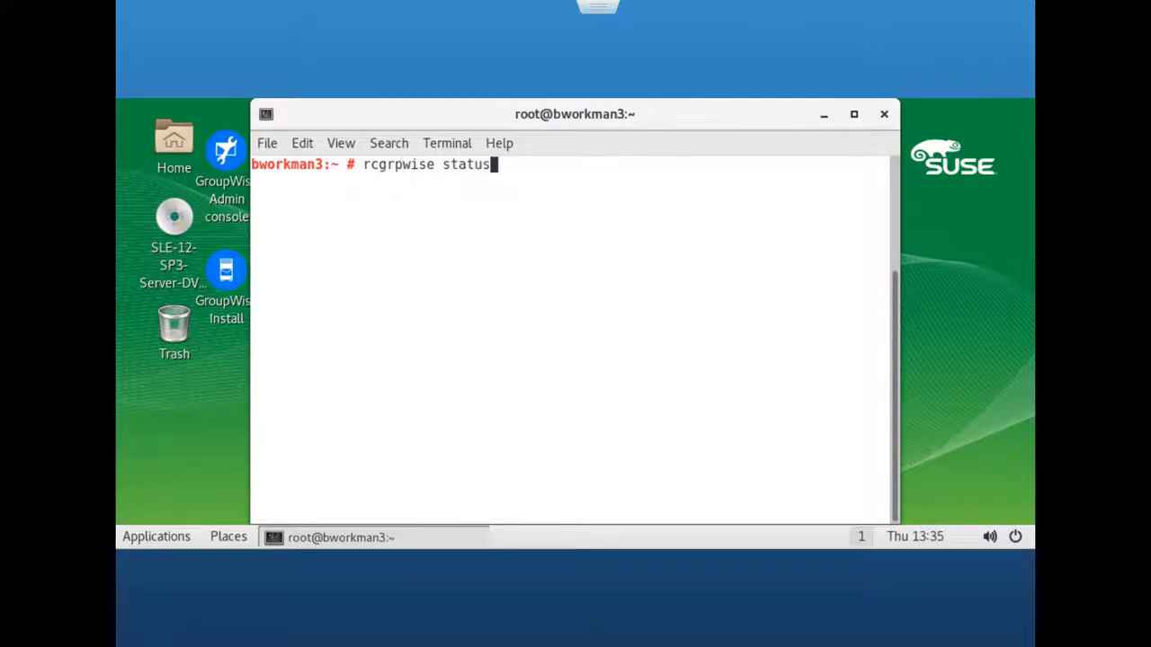
{"action": "key", "text": "Return"}
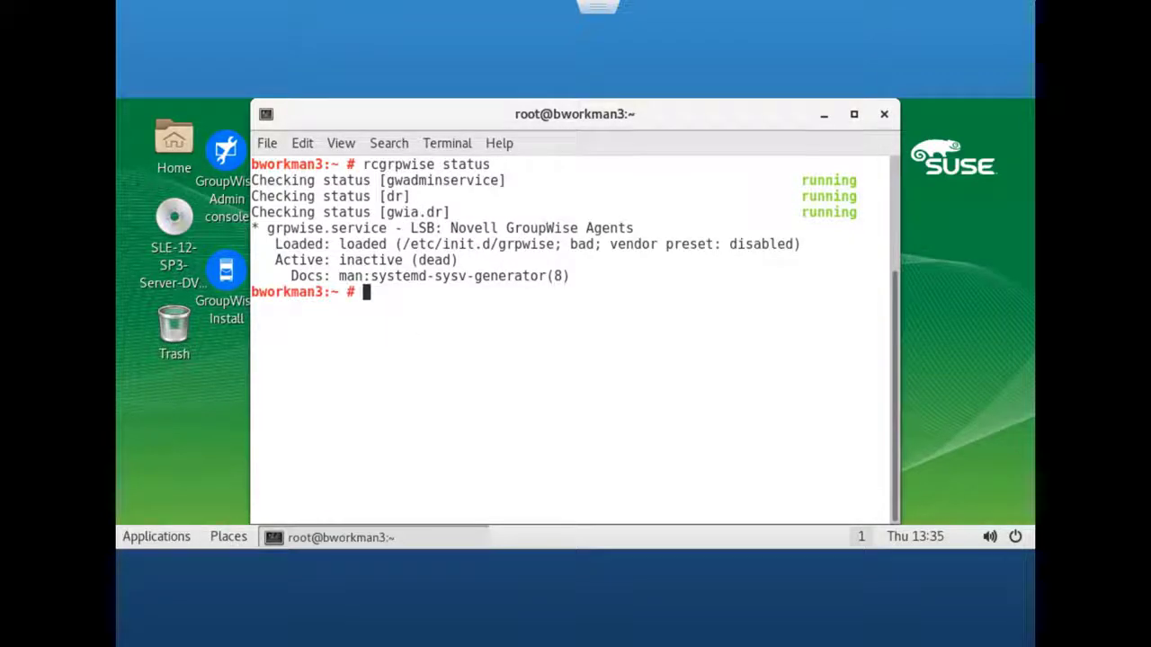
{"action": "type", "text": "gwsc -l"}
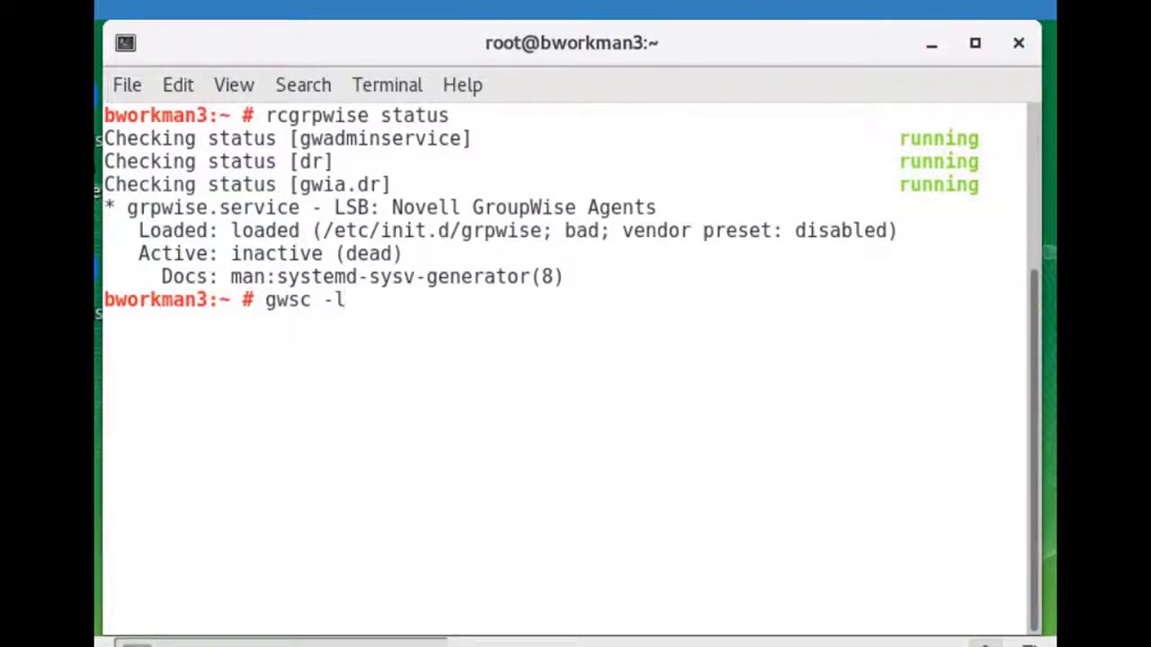
{"action": "key", "text": "Return"}
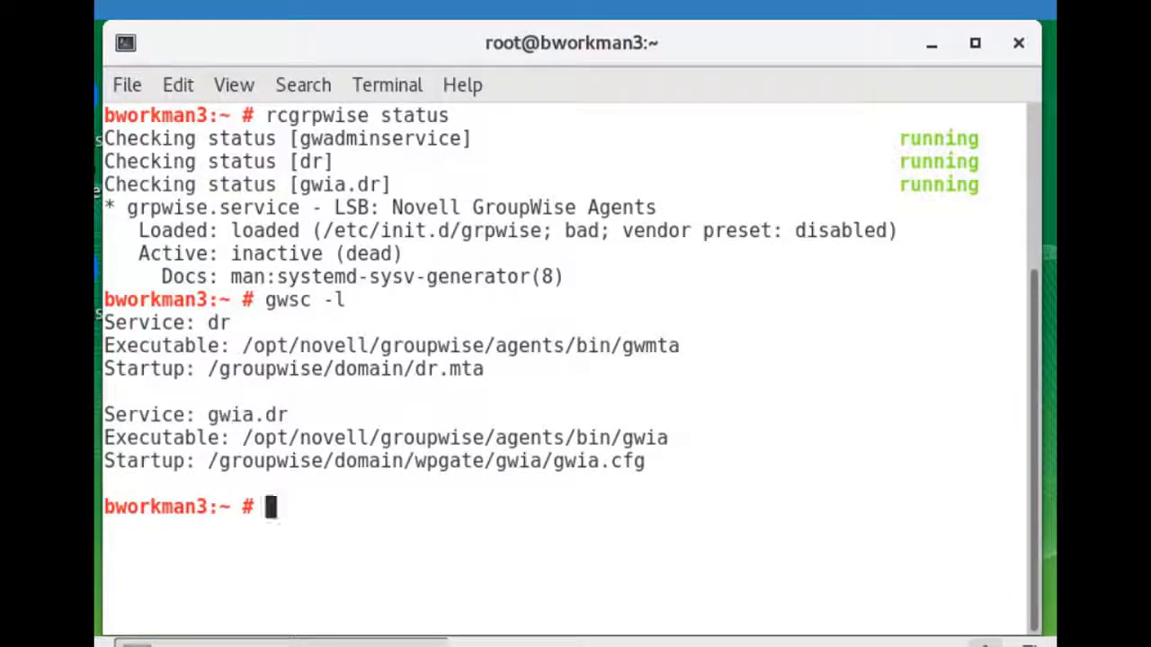
Step: Clear the terminal and install the document viewer agent service with "gwsc -i -dva"
{"action": "key", "text": "ctrl+l"}
{"action": "type", "text": "gw"}
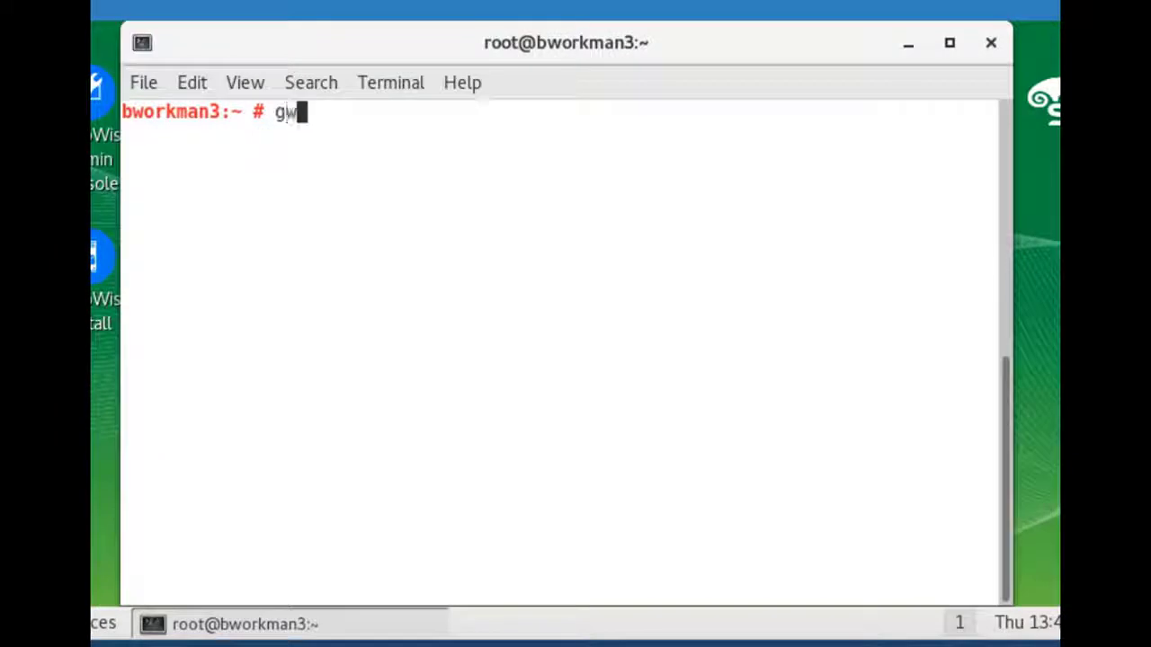
{"action": "type", "text": "sc -i"}
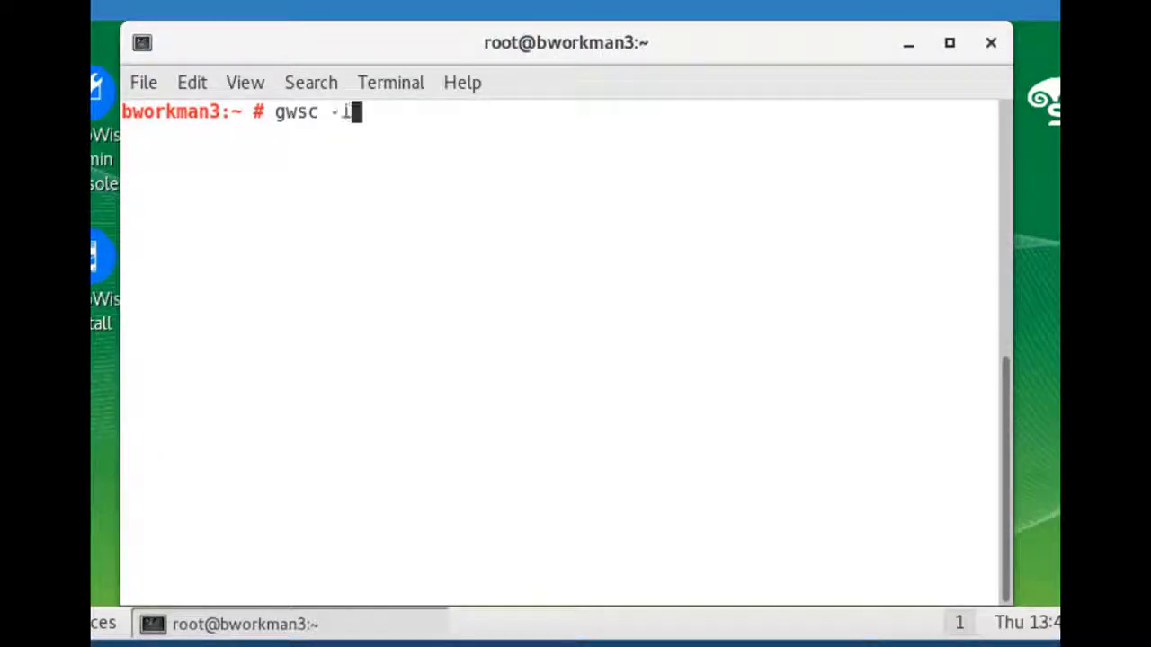
{"action": "type", "text": " -"}
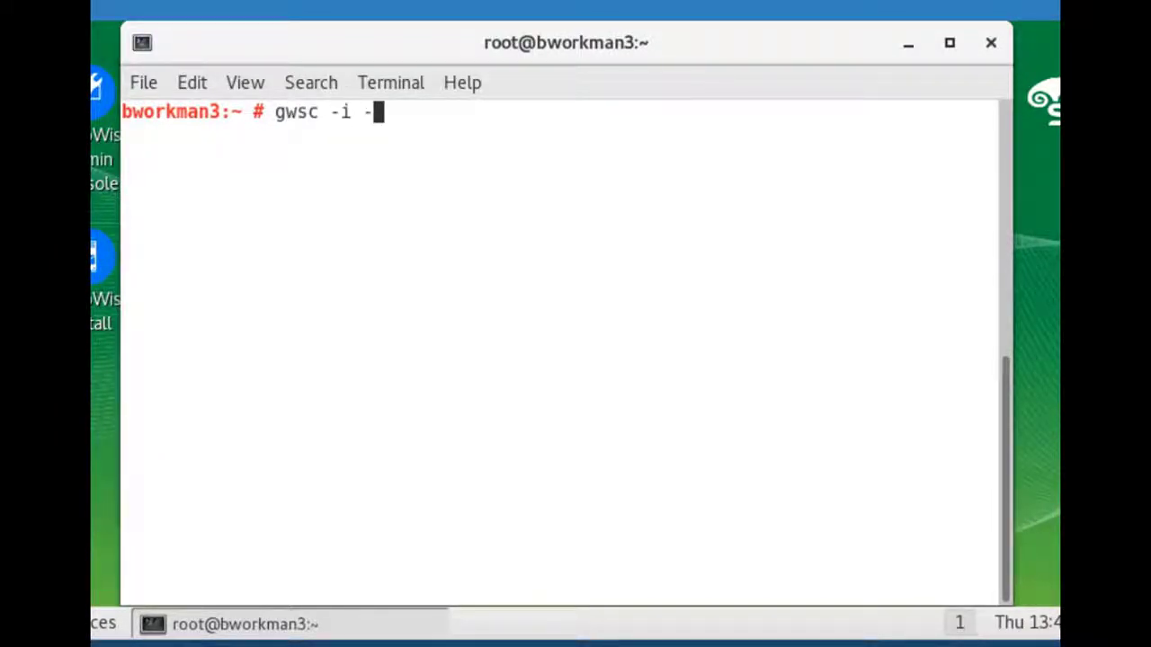
{"action": "type", "text": "dva"}
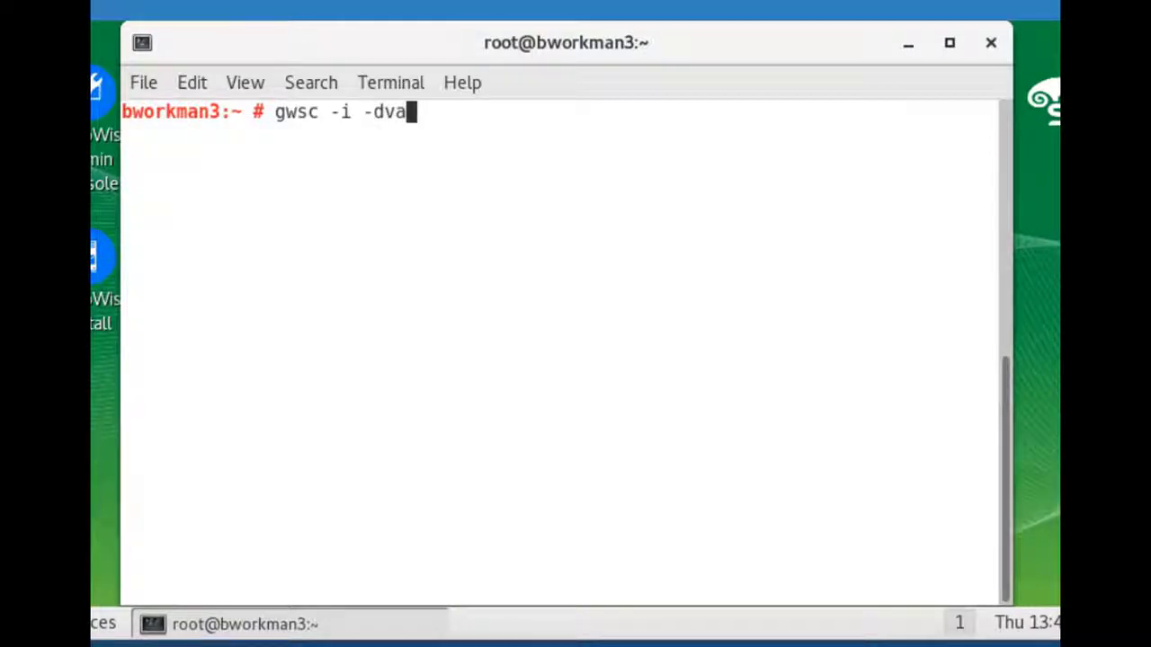
{"action": "key", "text": "Return"}
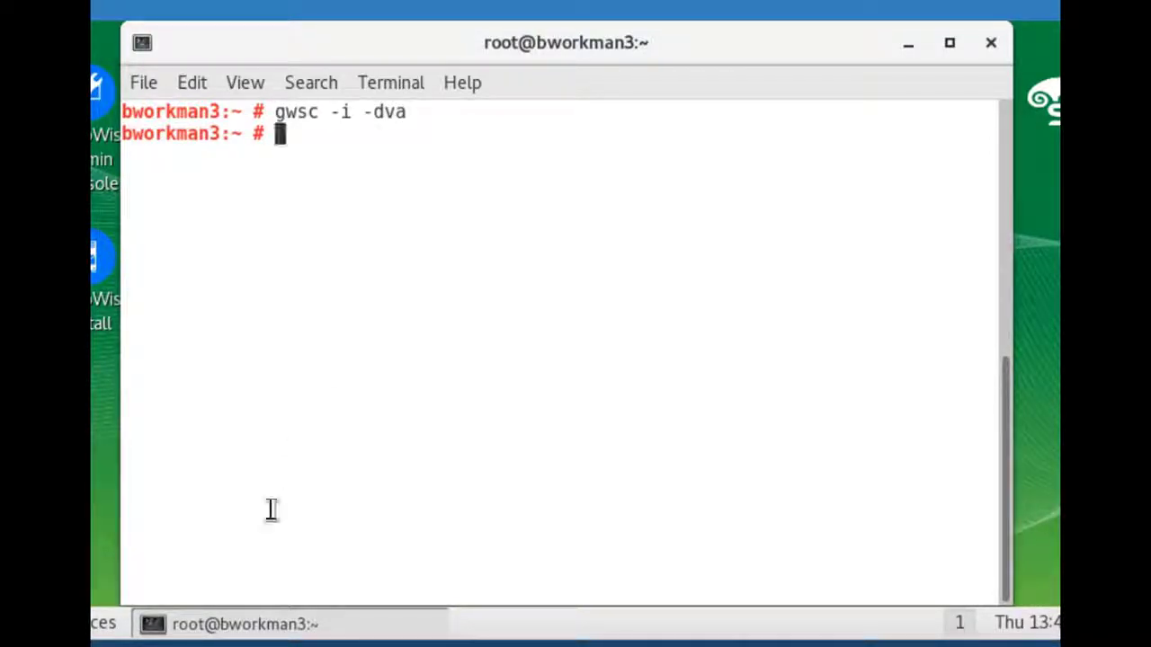
Step: Check the GroupWise agents again with "rcgrpwise status" after installing the viewer agent service
{"action": "type", "text": "rcgr"}
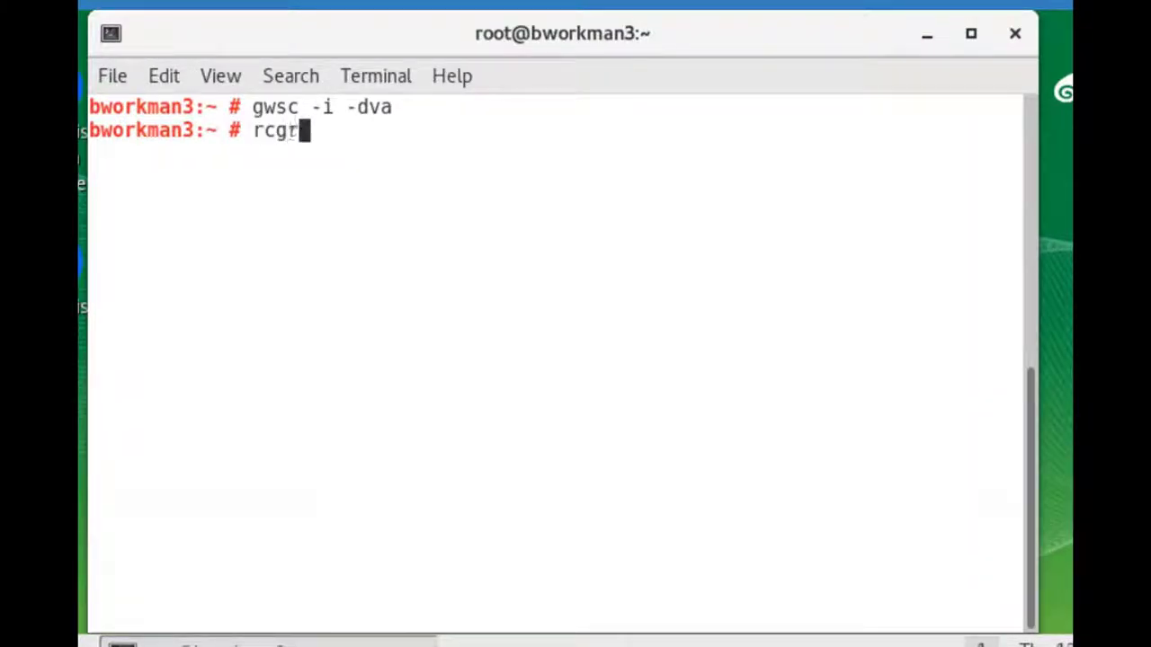
{"action": "type", "text": "pwise status"}
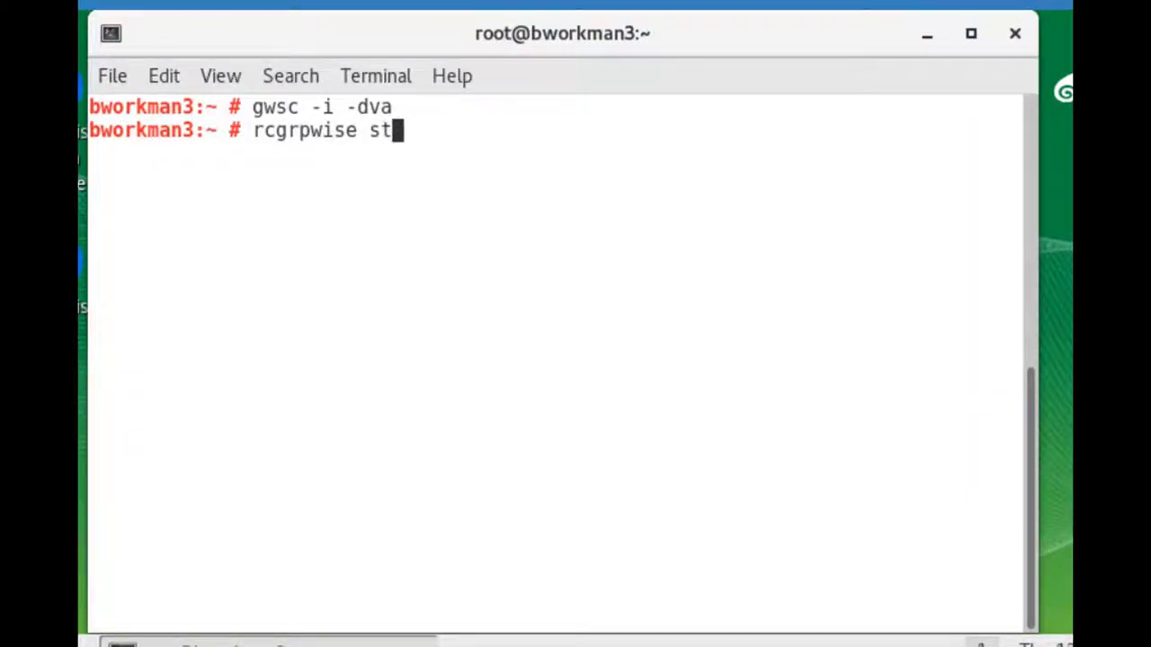
{"action": "key", "text": "Return"}
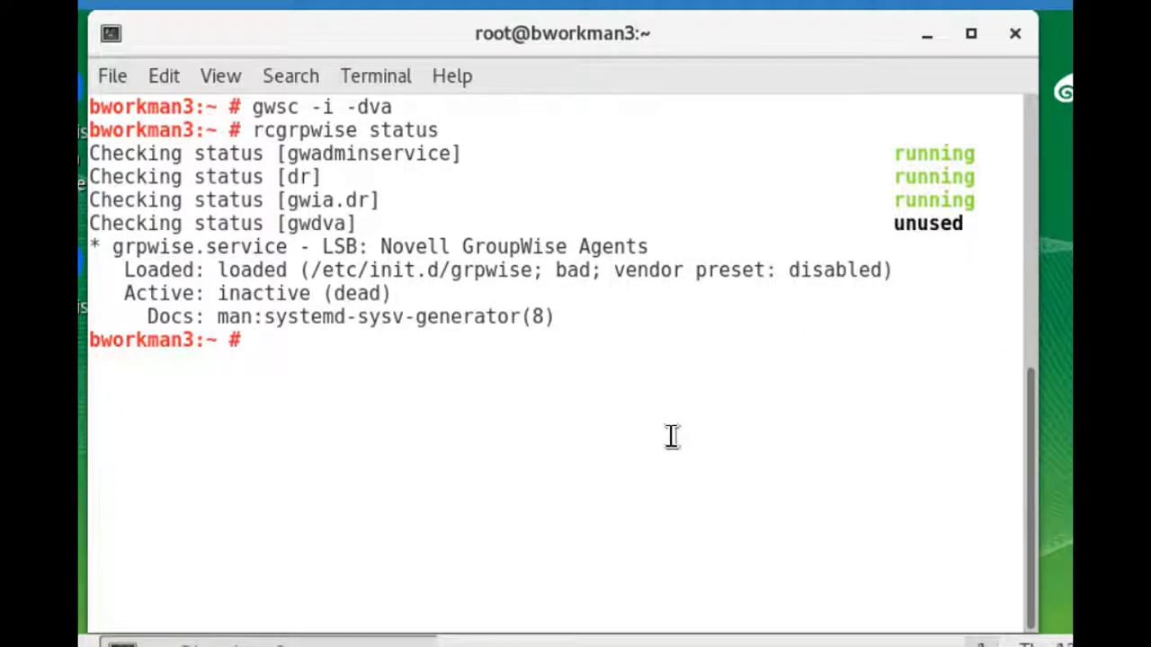
Step: Start the gwdva service with "rcgrpwise start gwdva"
{"action": "type", "text": "rcgrpwise start "}
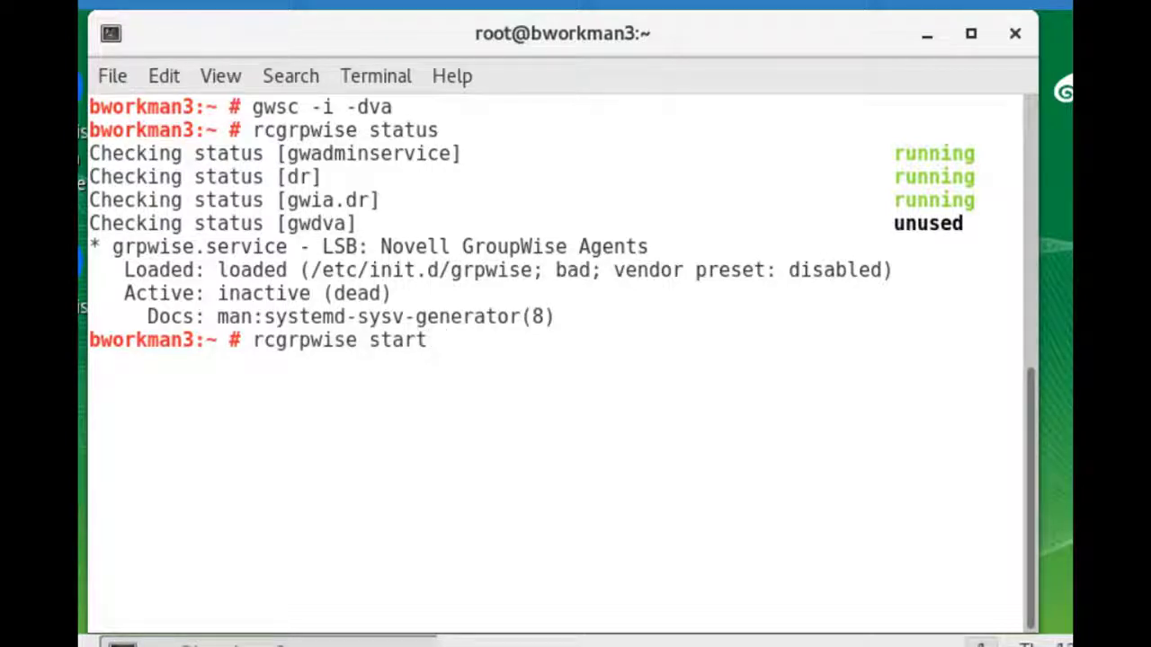
{"action": "type", "text": "gwdva"}
{"action": "key", "text": "Return"}
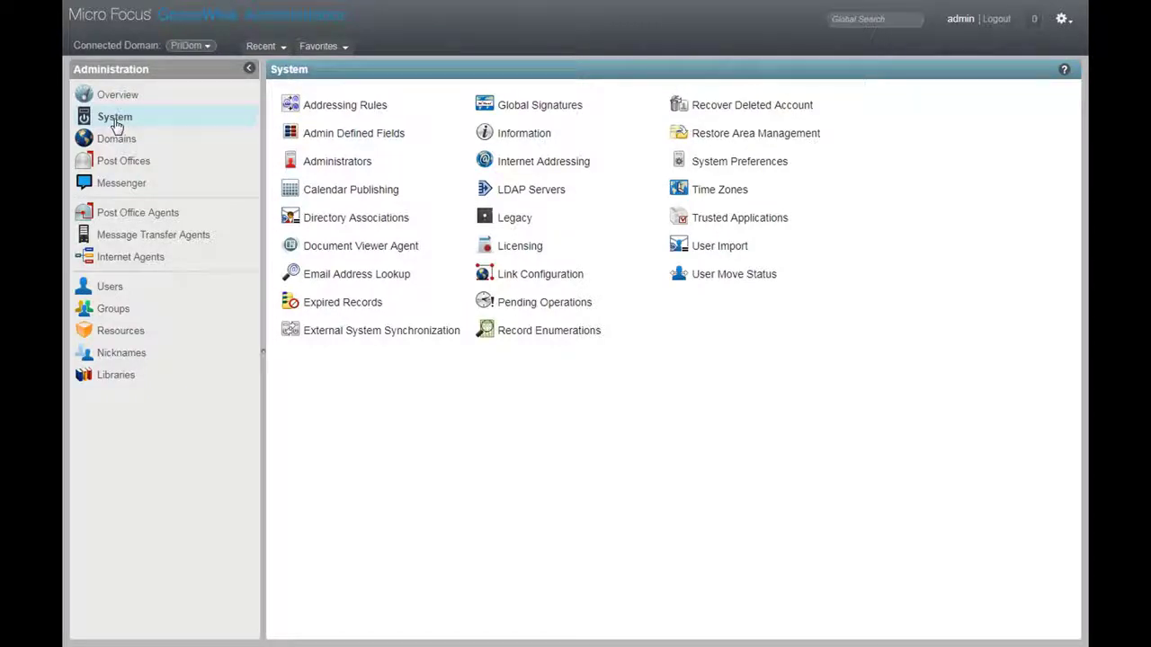
Step: In GroupWise Administration, create a document viewer agent named "DVA -DR" with address 151.155.215.35 and SSL enabled
{"action": "left_click", "coordinate": [362, 248]}
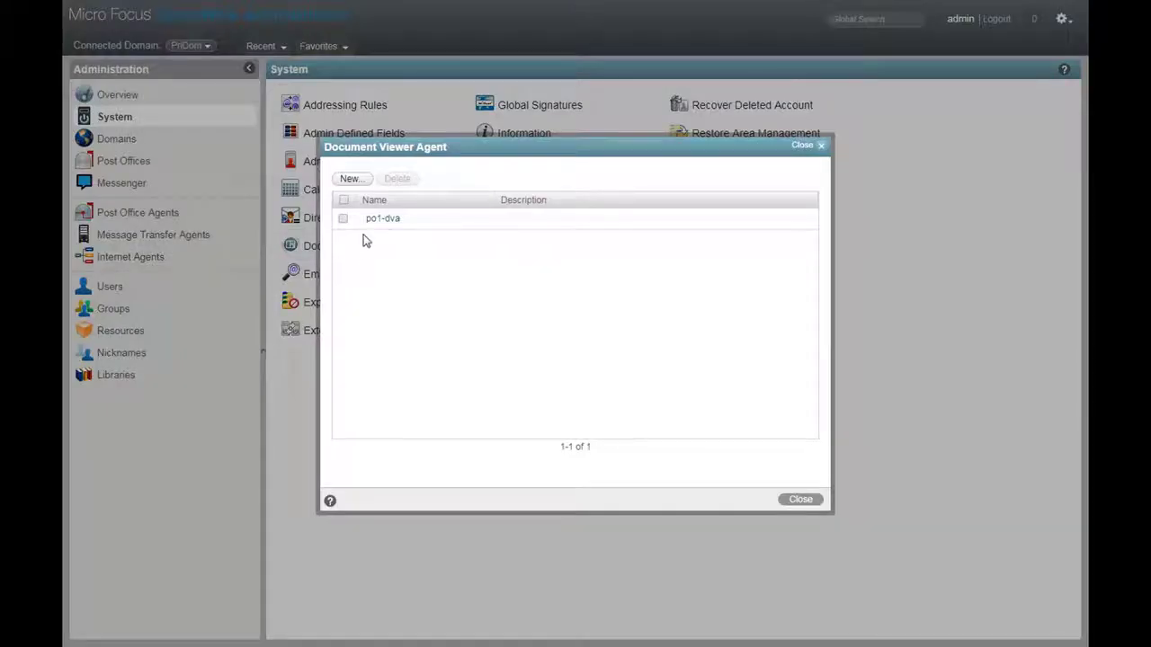
{"action": "left_click", "coordinate": [349, 178]}
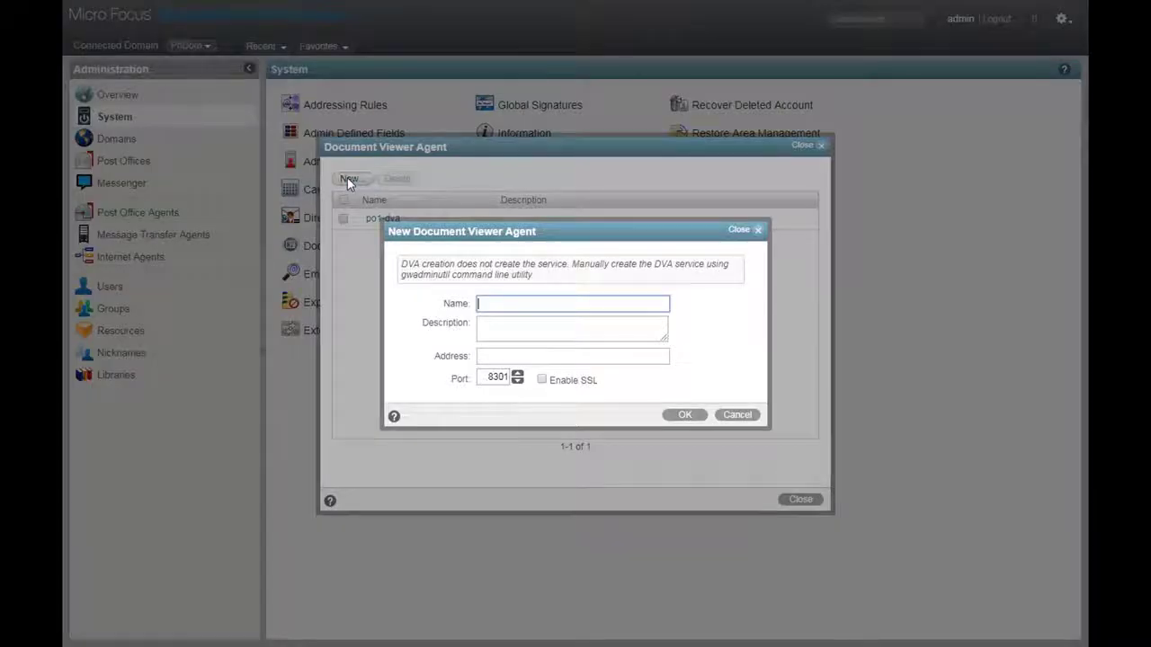
{"action": "type", "text": "D"}
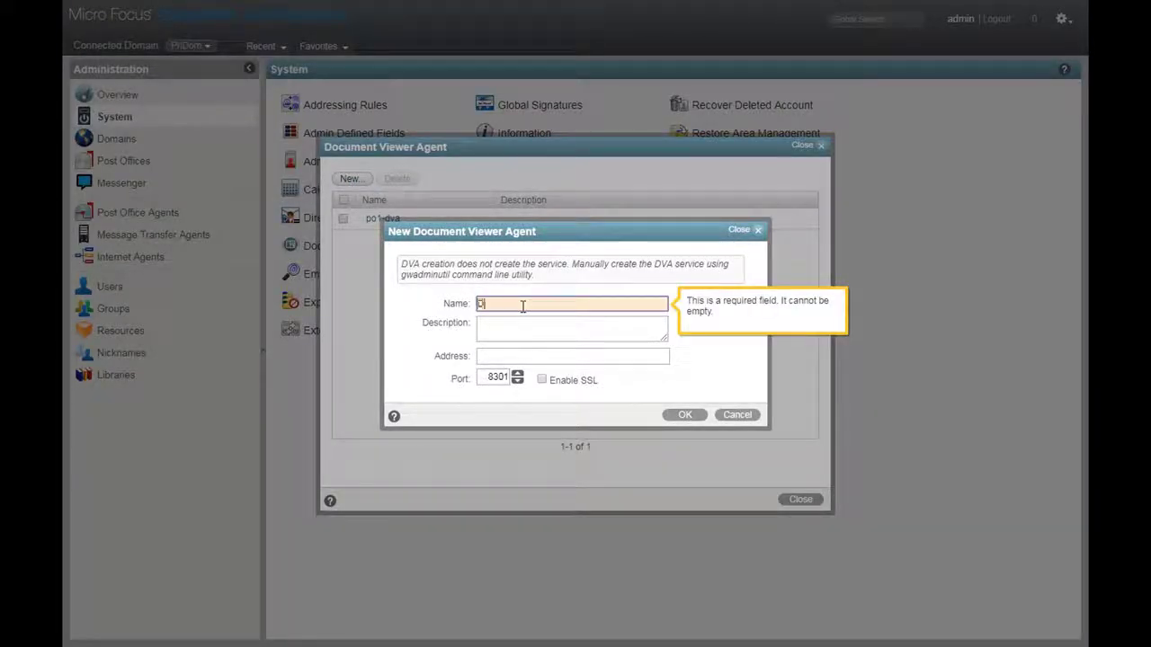
{"action": "type", "text": "VA"}
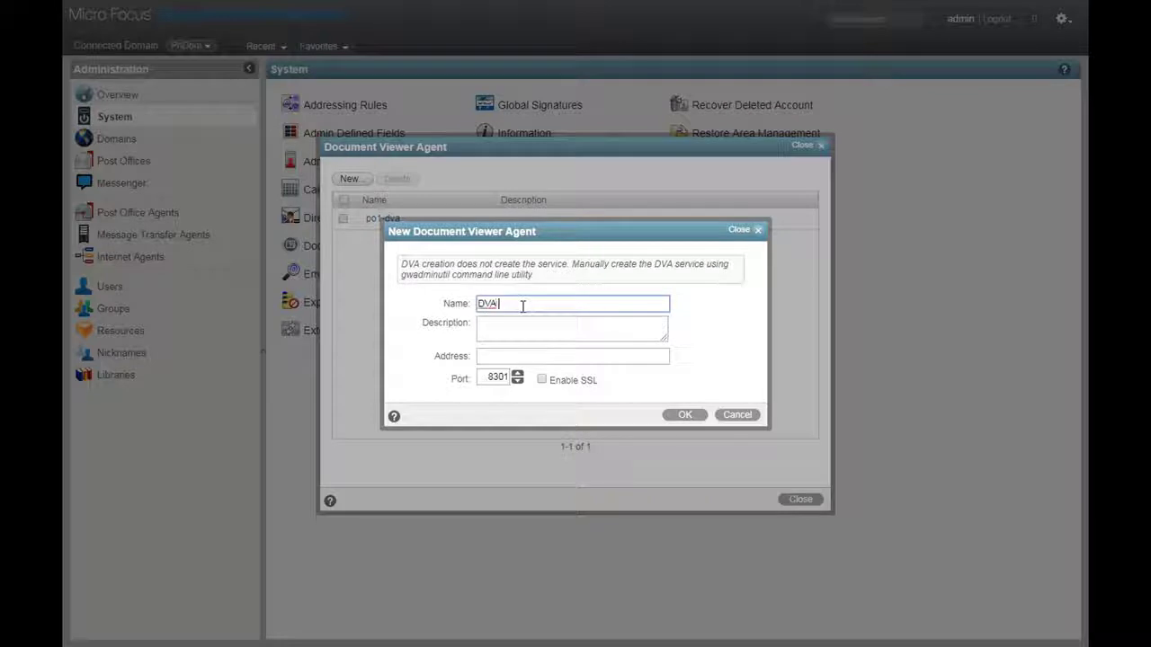
{"action": "type", "text": " -DR"}
{"action": "left_click", "coordinate": [508, 354]}
{"action": "type", "text": "15"}
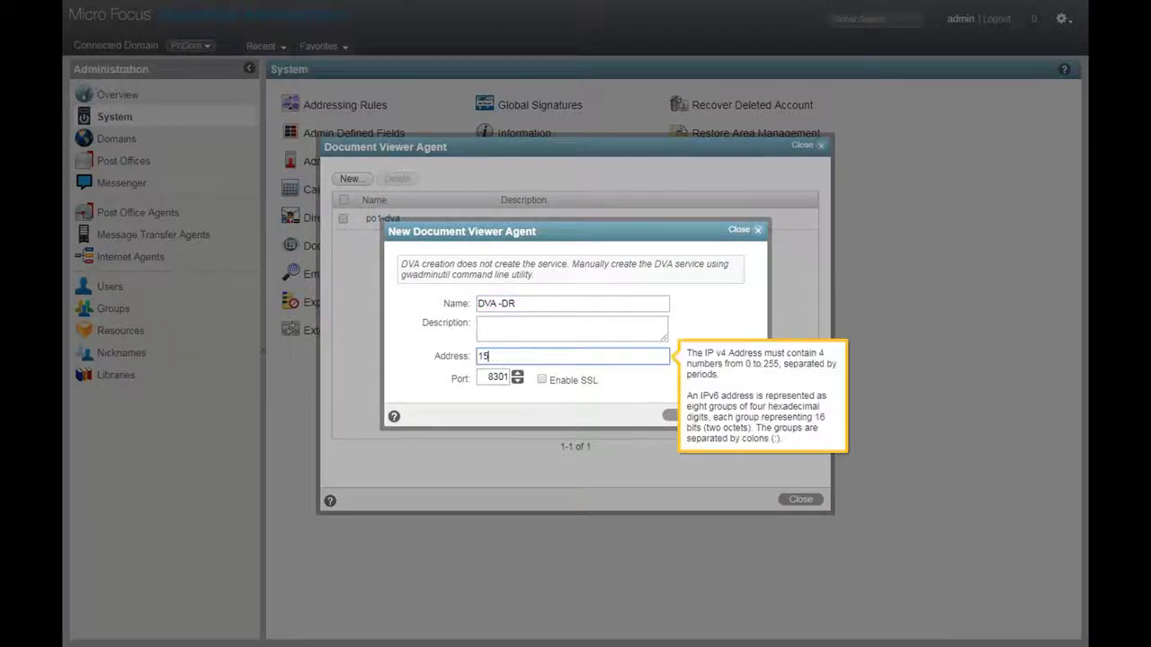
{"action": "type", "text": "1.155."}
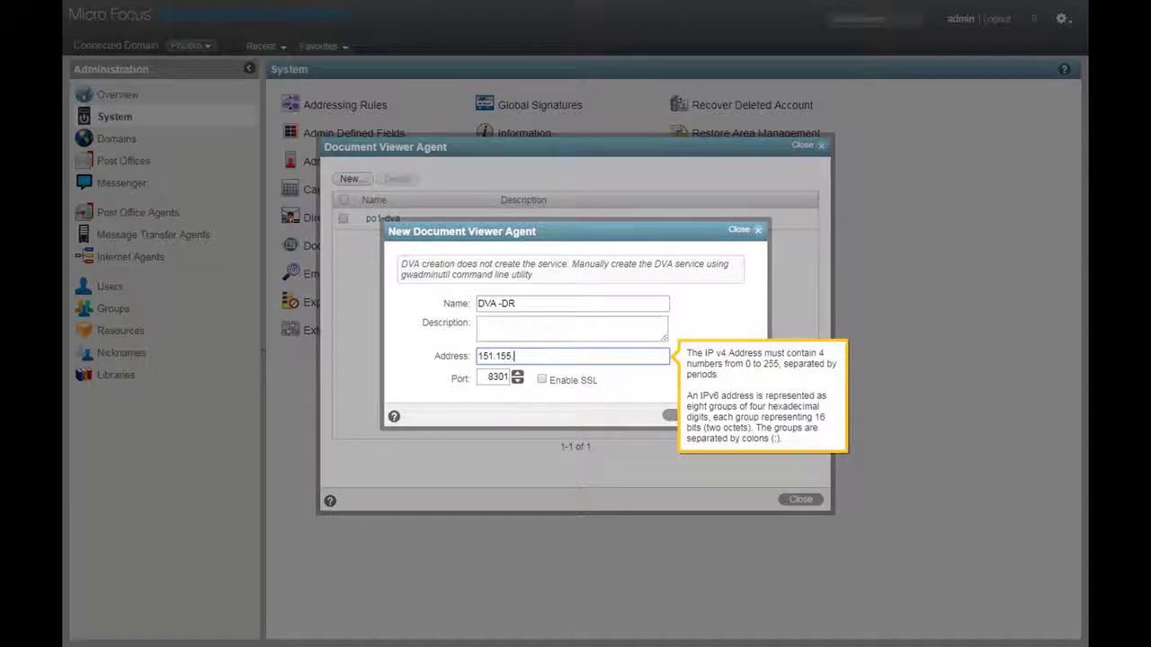
{"action": "type", "text": "215.35"}
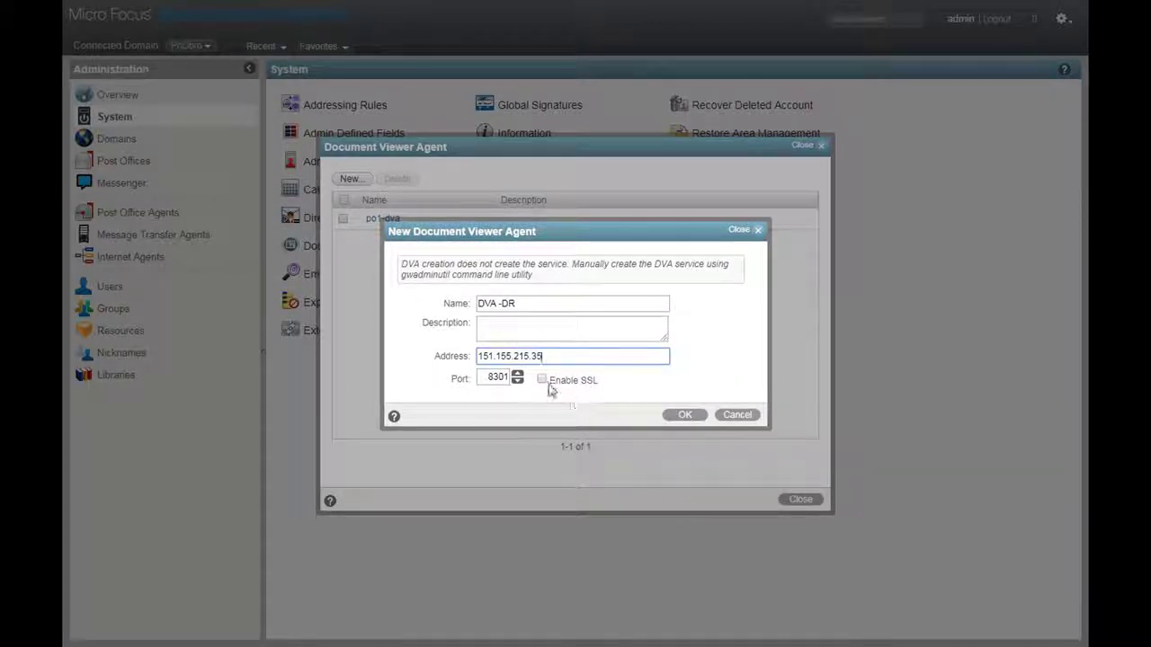
{"action": "left_click", "coordinate": [541, 380]}
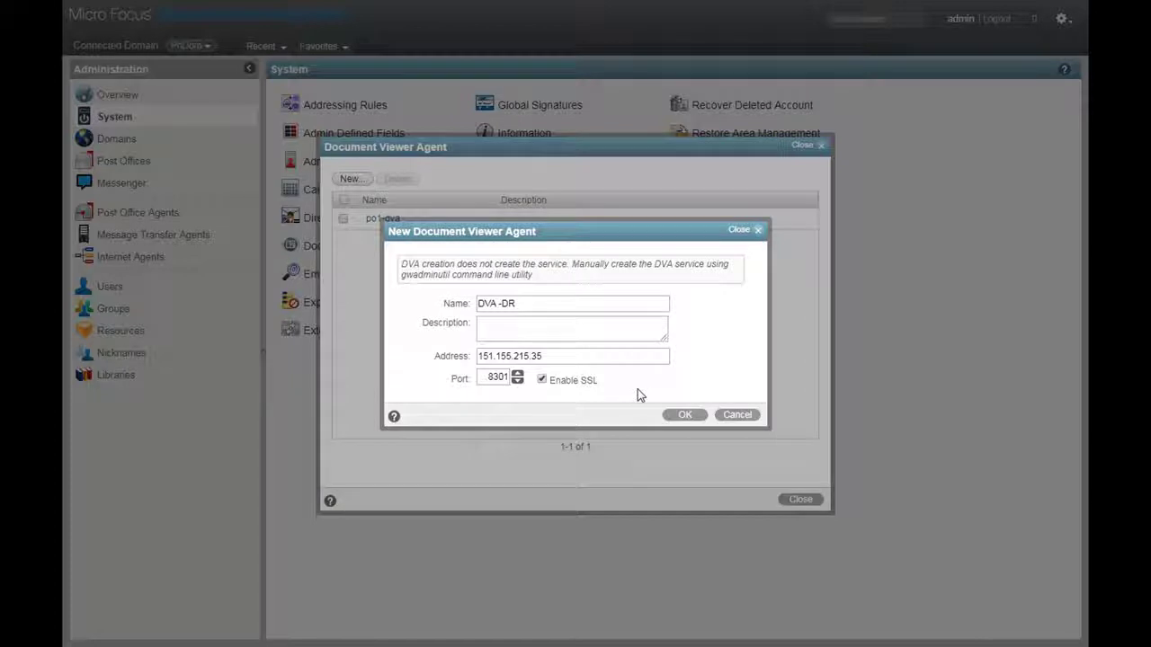
{"action": "left_click", "coordinate": [685, 416]}
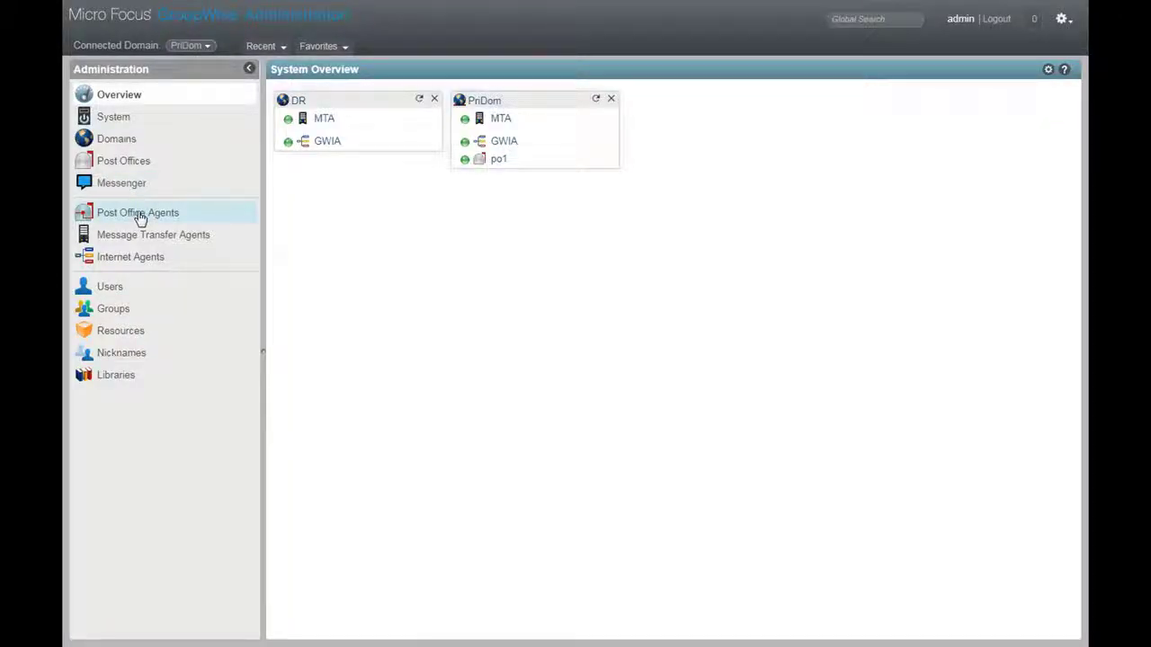
Step: Open the document viewer agent settings of po1's post office agent and add DVA -DR as the second viewer agent
{"action": "left_click", "coordinate": [141, 216]}
{"action": "left_click", "coordinate": [326, 134]}
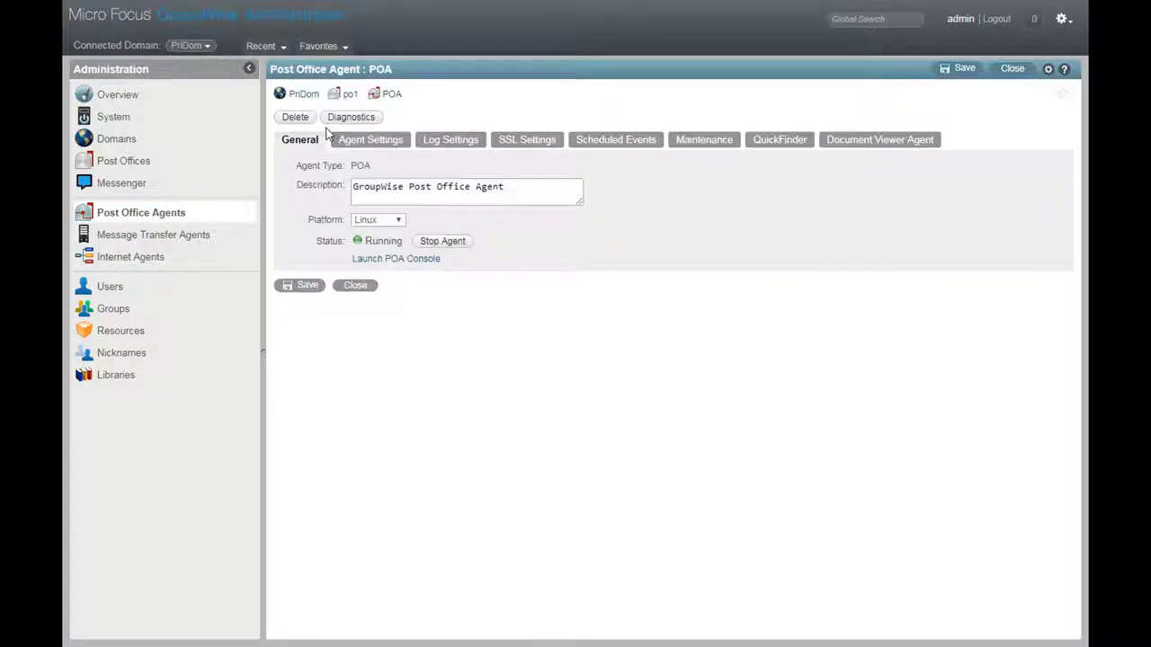
{"action": "left_click", "coordinate": [883, 141]}
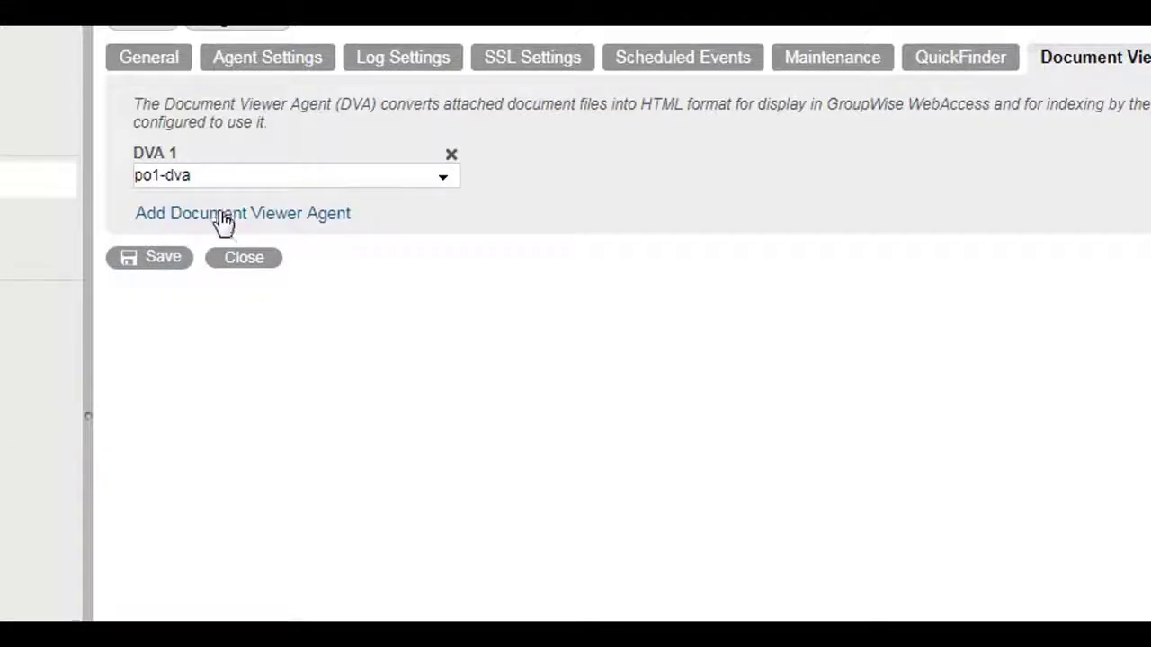
{"action": "left_click", "coordinate": [219, 215]}
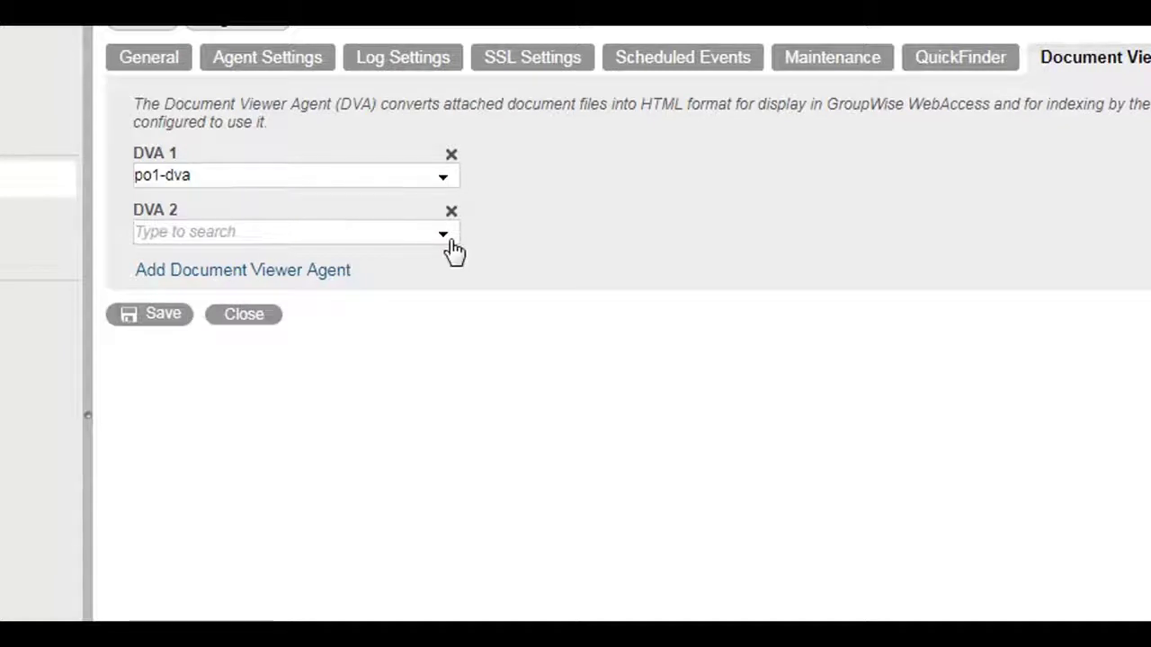
{"action": "left_click", "coordinate": [445, 236]}
{"action": "left_click", "coordinate": [206, 255]}
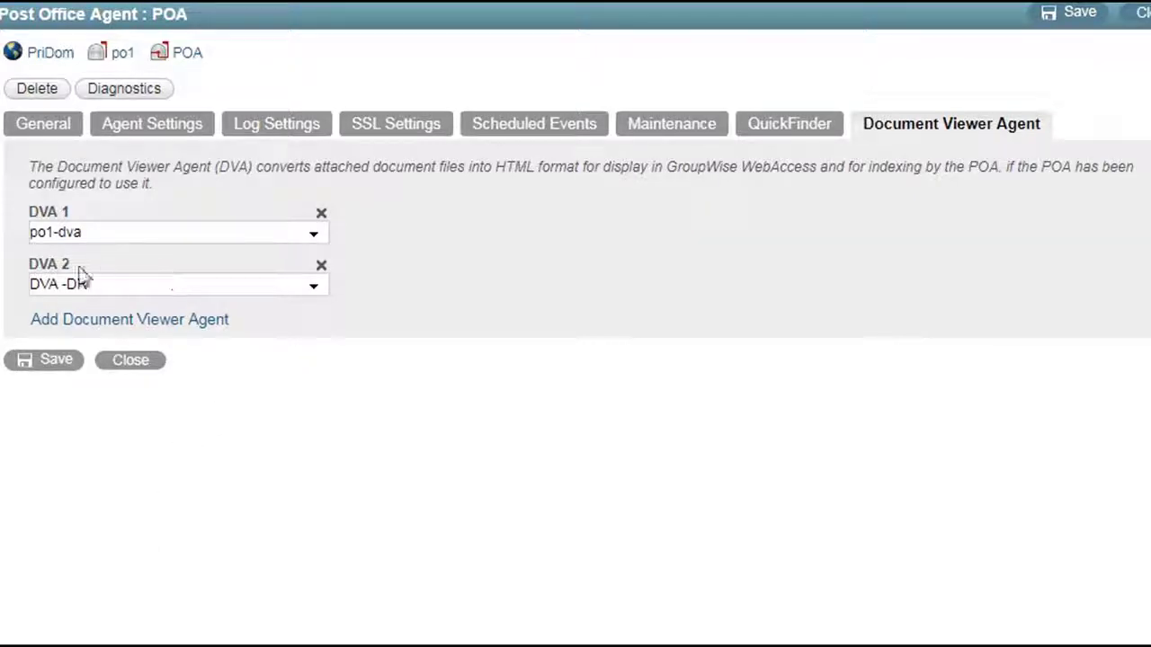
Step: Remove both assigned viewer agents and reassign them in reverse order, with DVA -DR as DVA 1 and po1-dva as DVA 2
{"action": "left_click", "coordinate": [320, 218]}
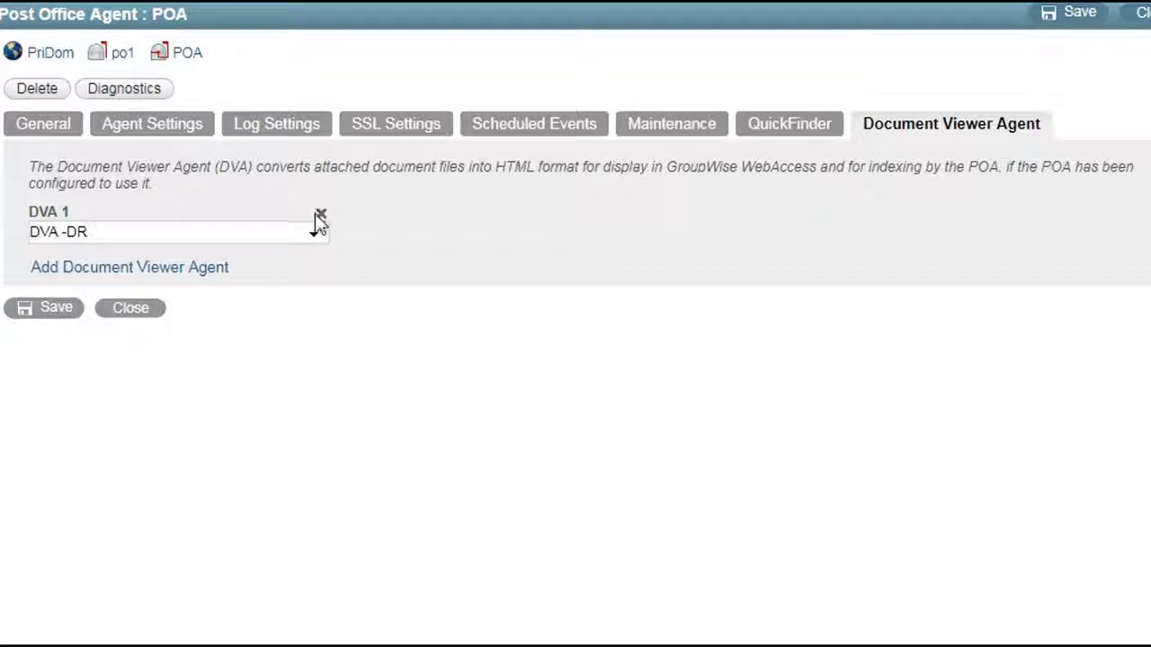
{"action": "left_click", "coordinate": [321, 219]}
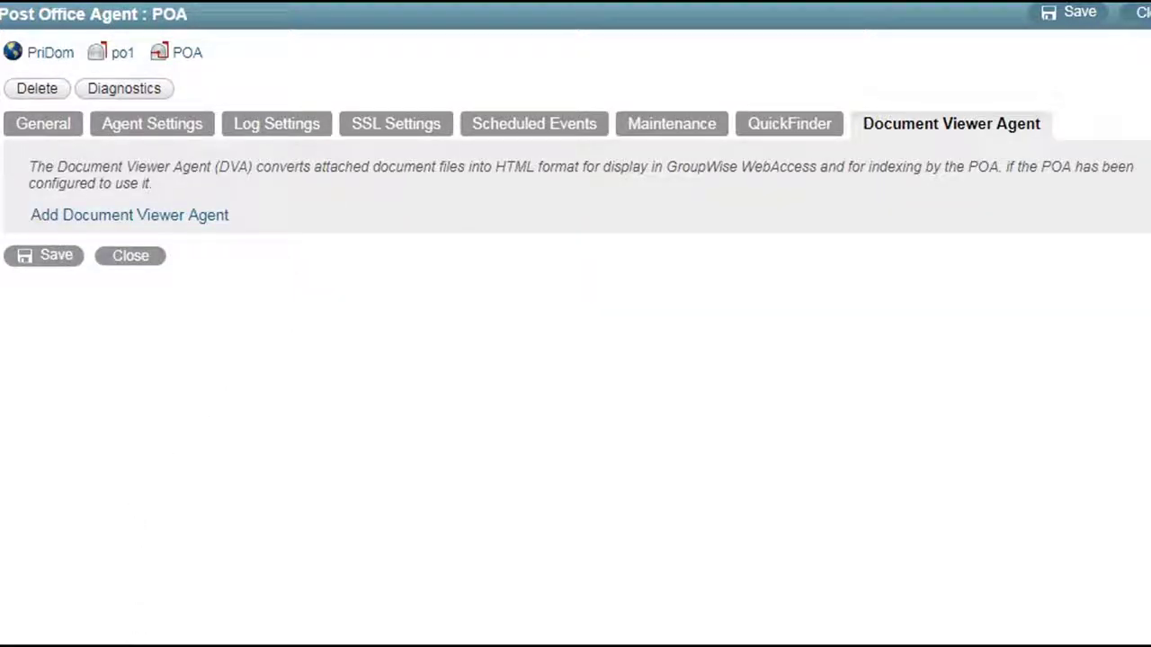
{"action": "left_click", "coordinate": [102, 217]}
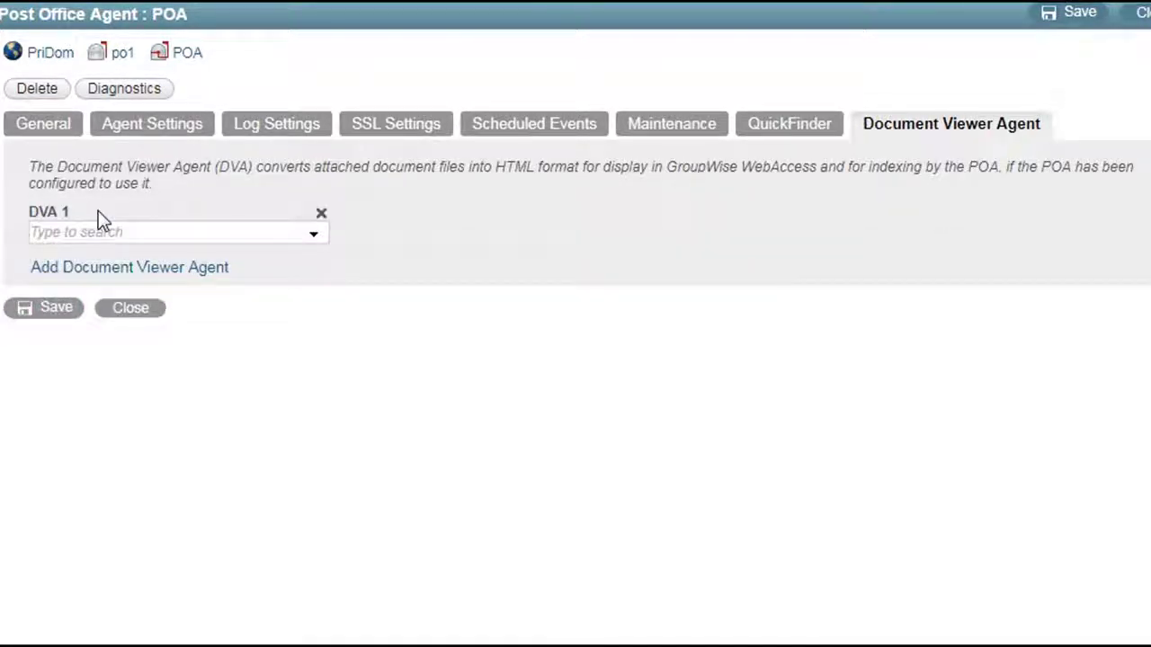
{"action": "left_click", "coordinate": [314, 235]}
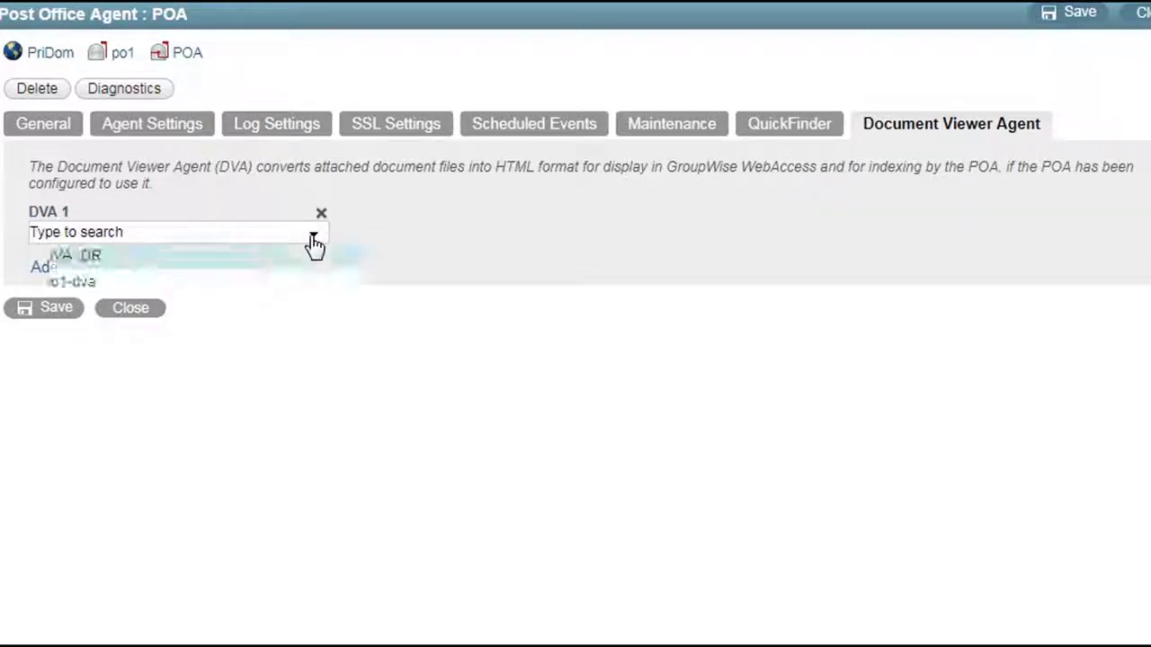
{"action": "left_click", "coordinate": [54, 256]}
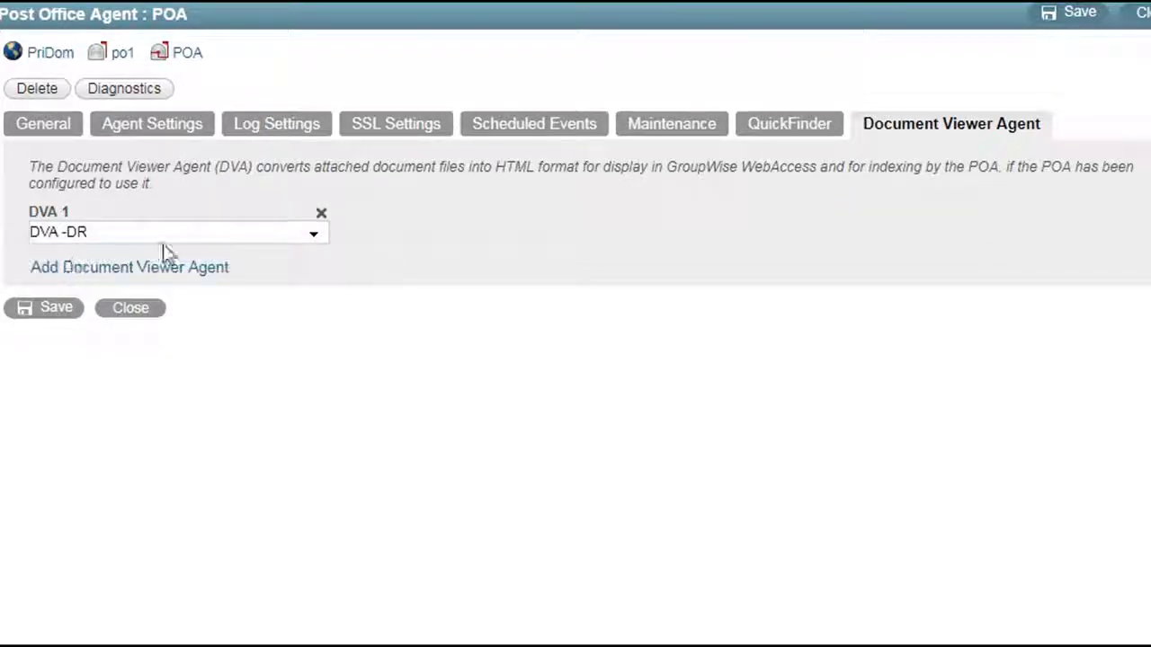
{"action": "left_click", "coordinate": [184, 269]}
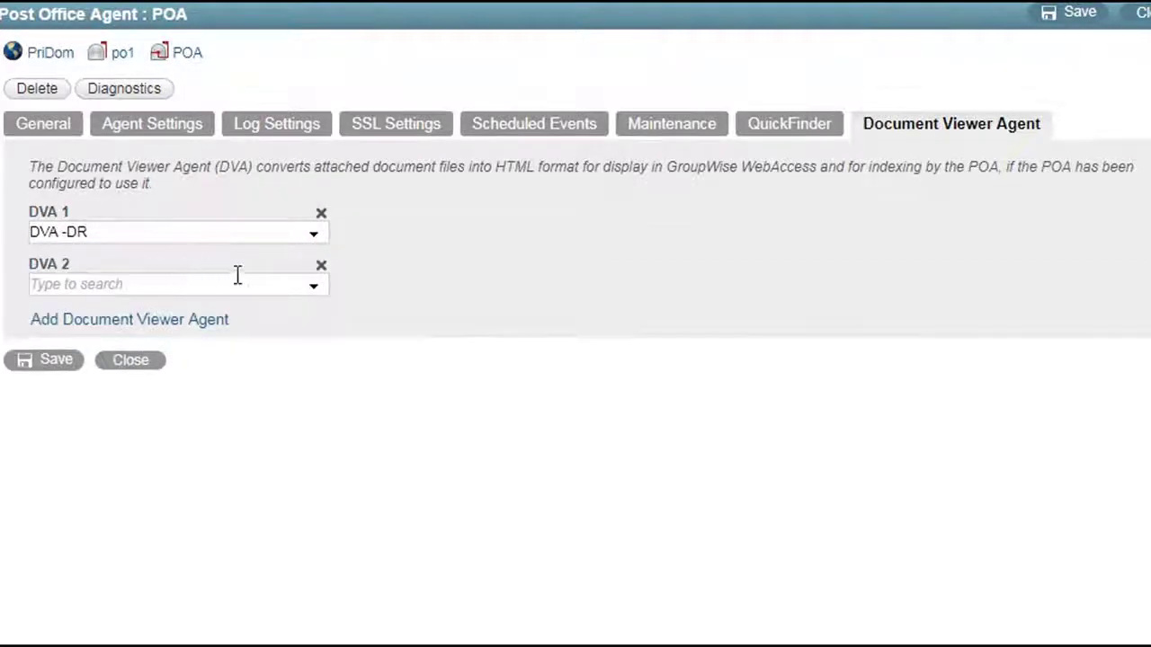
{"action": "left_click", "coordinate": [319, 290]}
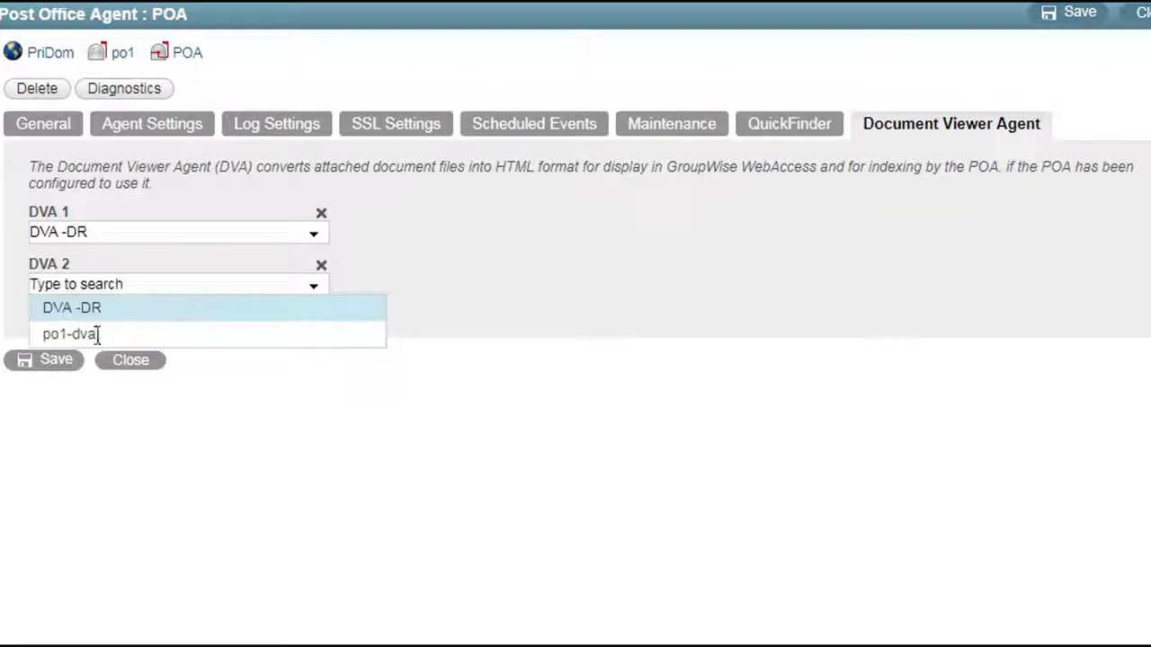
{"action": "left_click", "coordinate": [97, 335]}
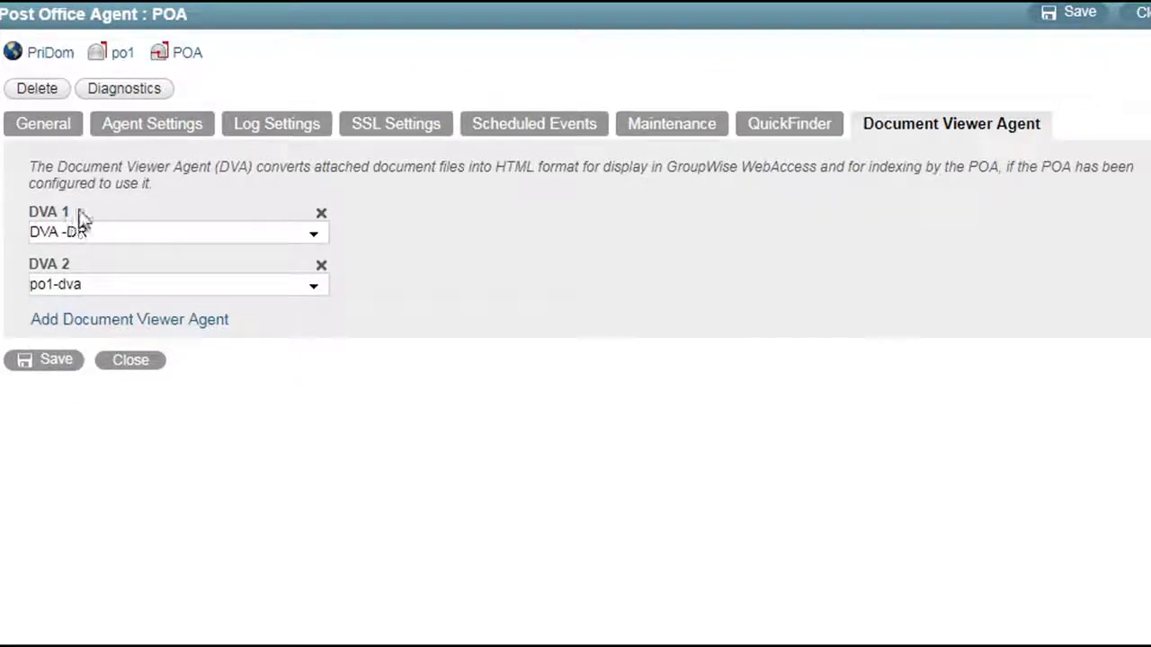